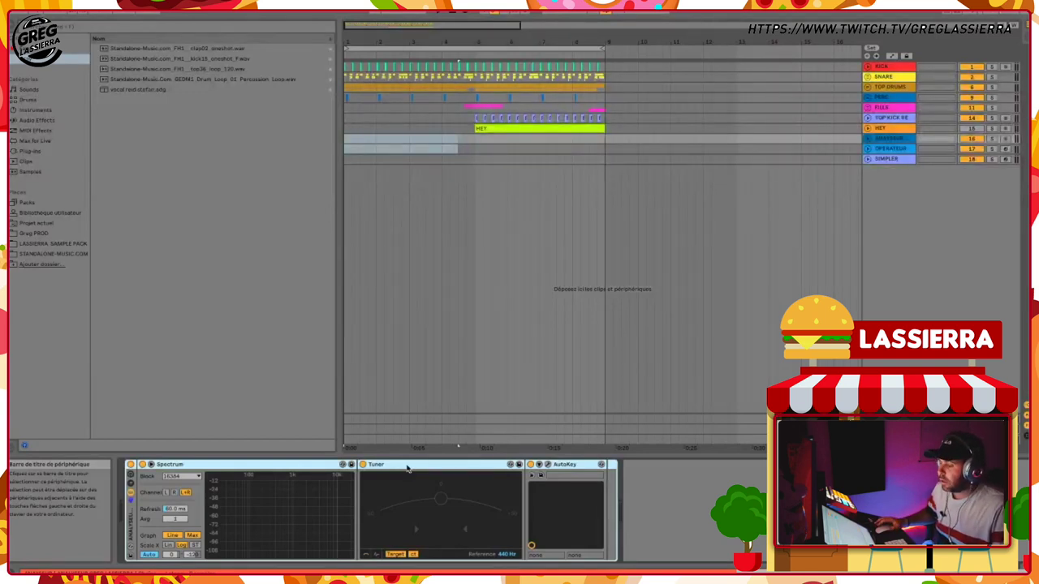
# Open the AutoKey plugin in the analyser rack and set its key manually to F Minor
pyautogui.click(549, 464)
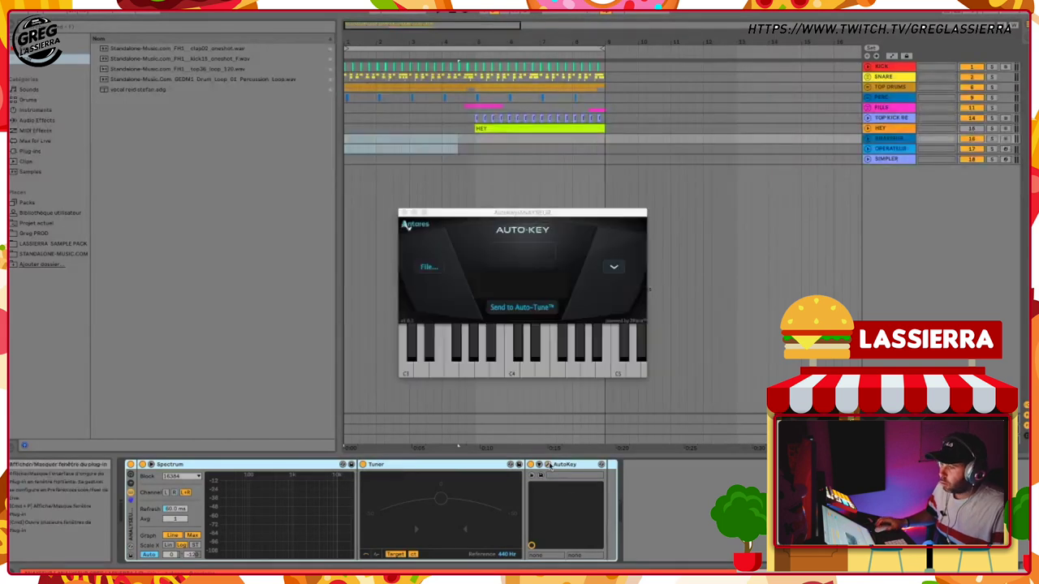
pyautogui.moveTo(477, 215); pyautogui.dragTo(465, 200)
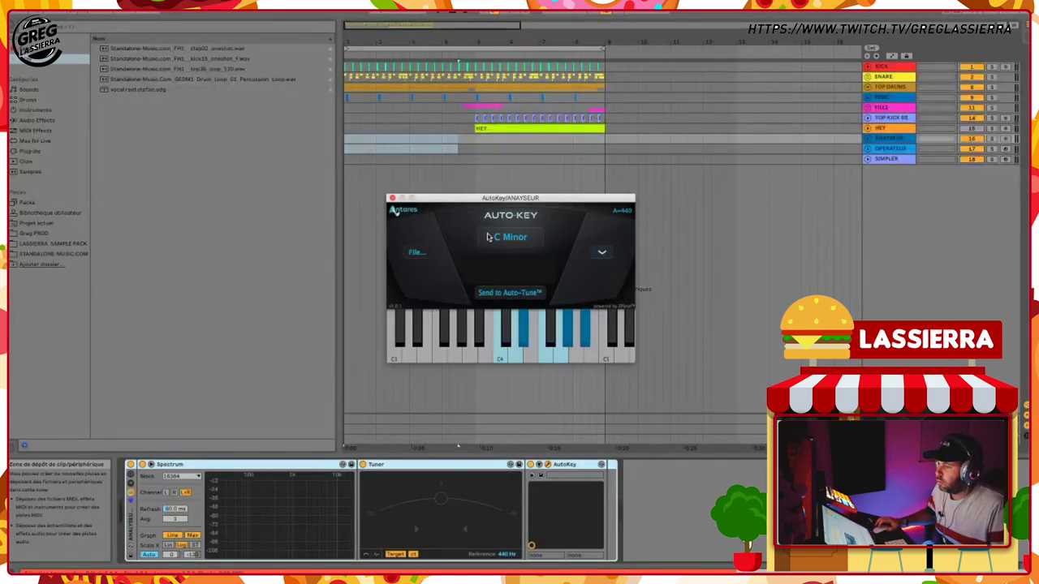
pyautogui.click(602, 255)
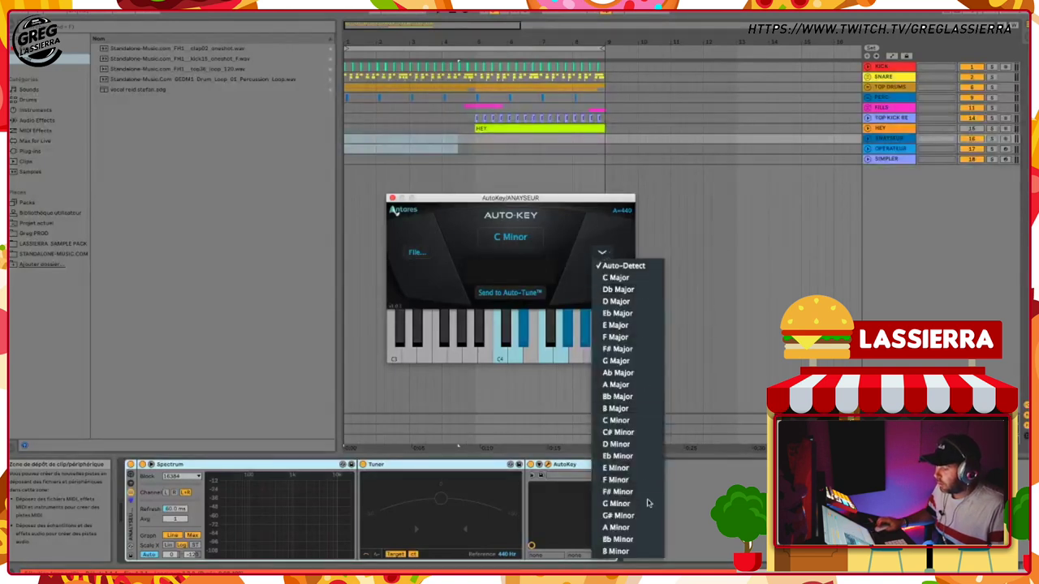
pyautogui.click(615, 479)
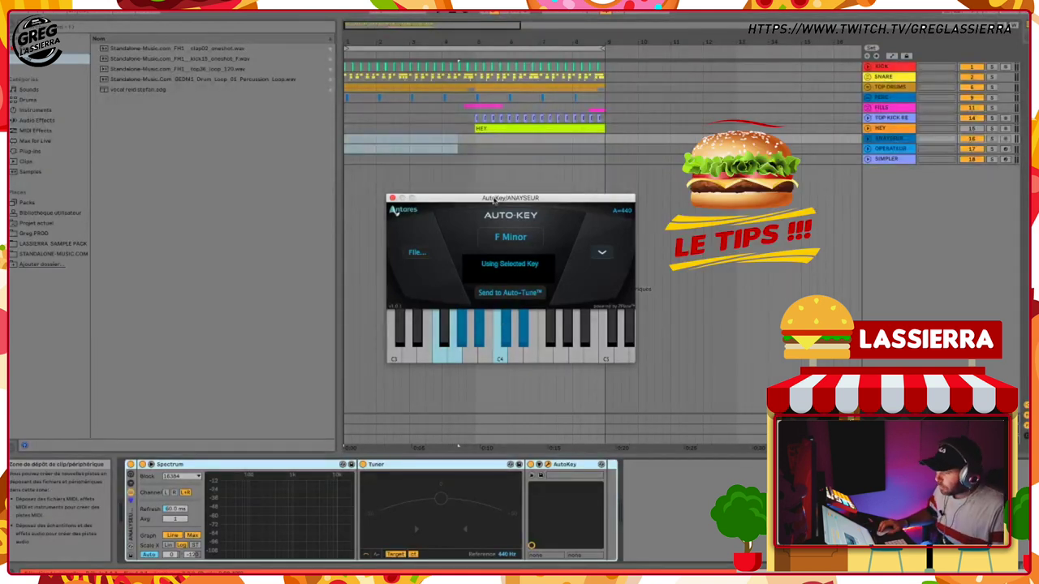
# Arm the OPERATEUR track for recording, unfold it in the arrangement and close the AutoKey window
pyautogui.click(895, 150)
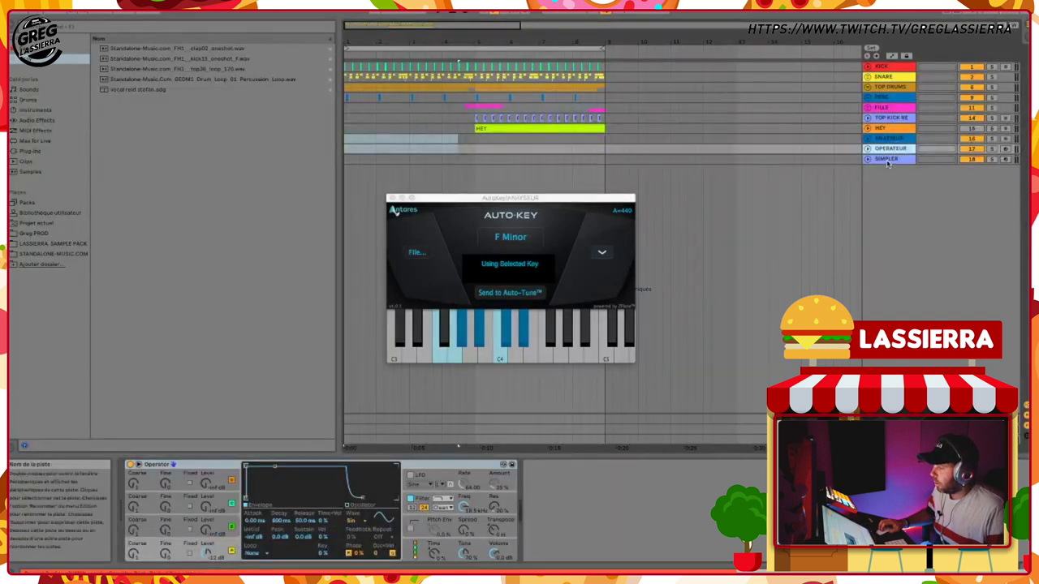
pyautogui.click(888, 160)
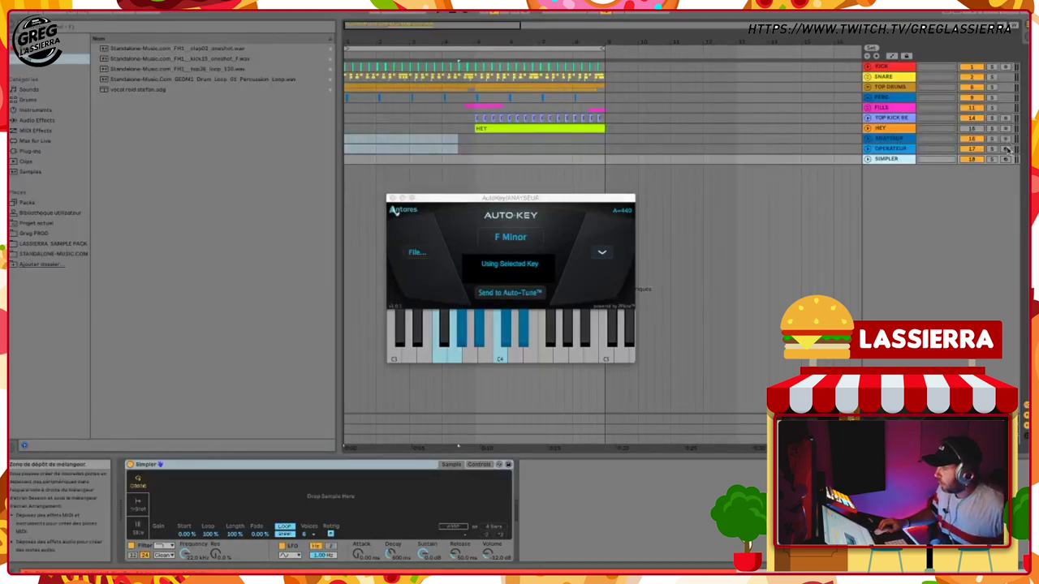
pyautogui.click(1006, 150)
pyautogui.click(868, 149)
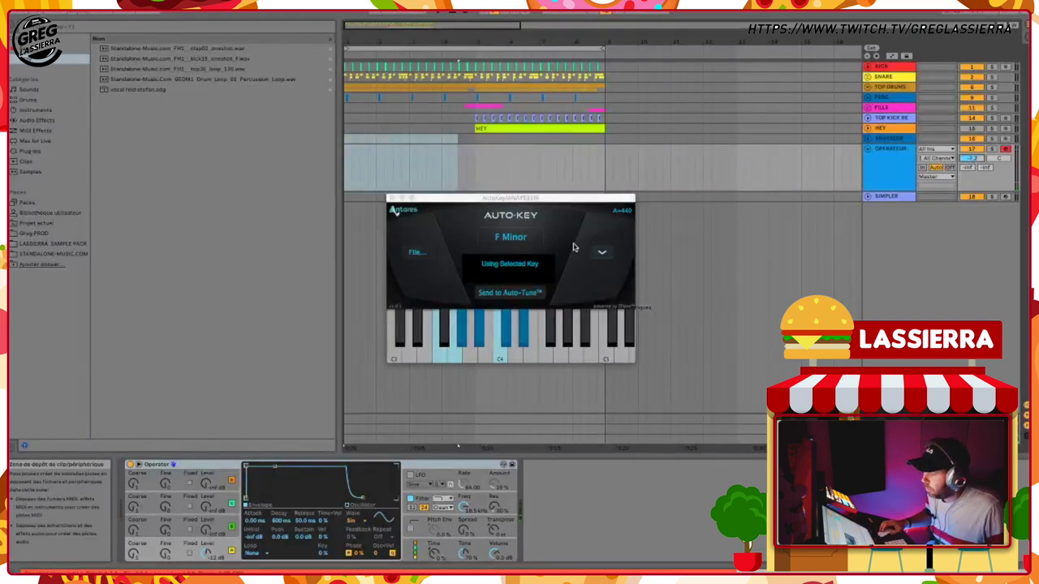
pyautogui.click(392, 198)
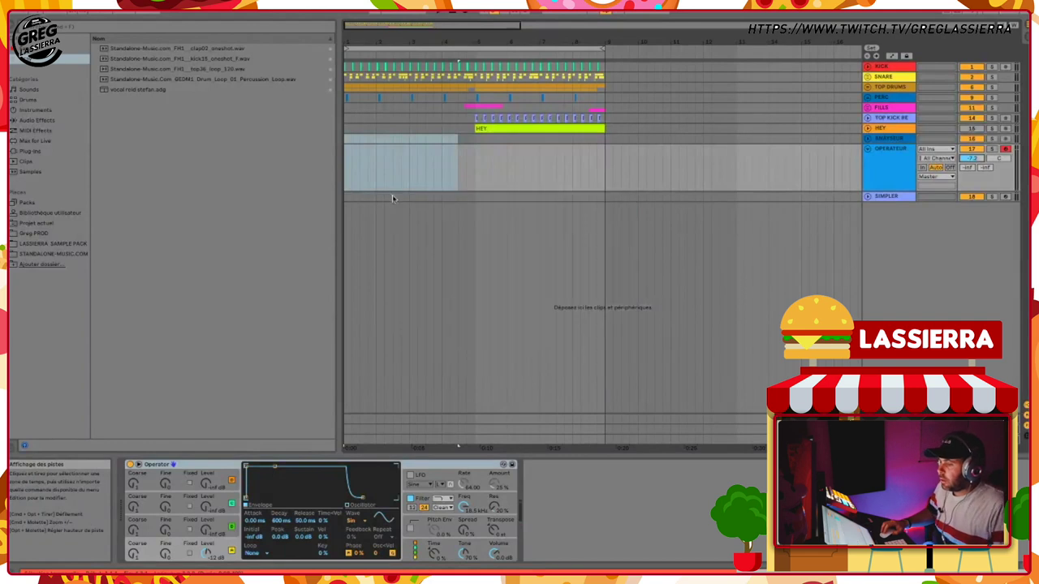
# Move the analyser rack from its own track to the end of the KICK track's device chain and unfold that track
pyautogui.click(892, 139)
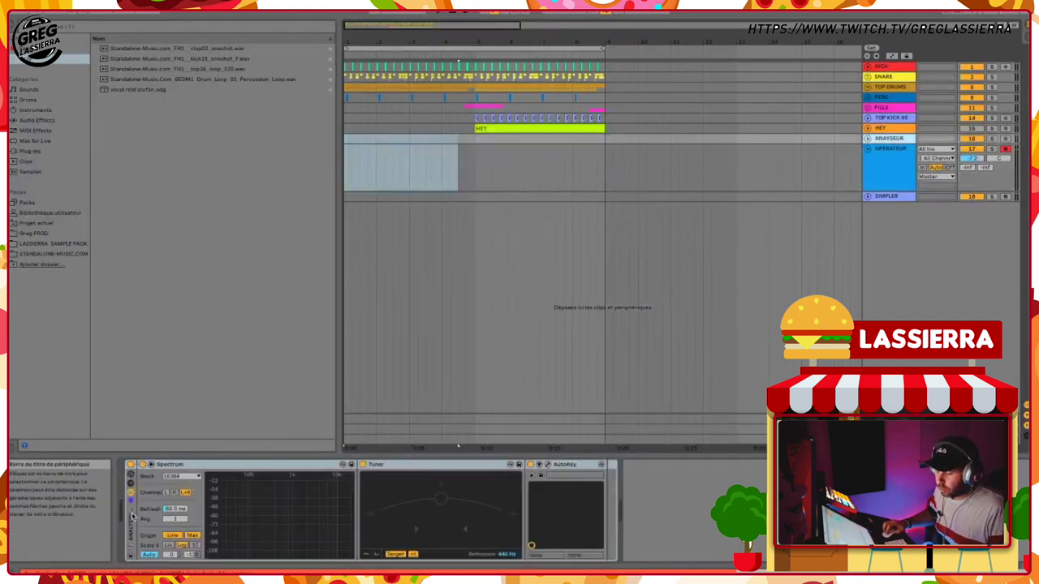
pyautogui.press('Delete')
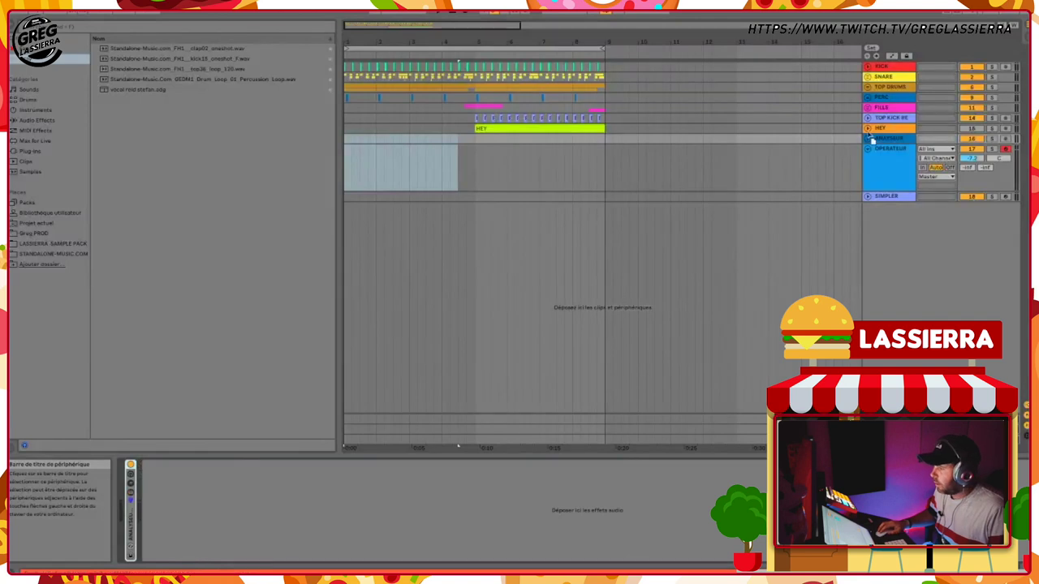
pyautogui.click(876, 69)
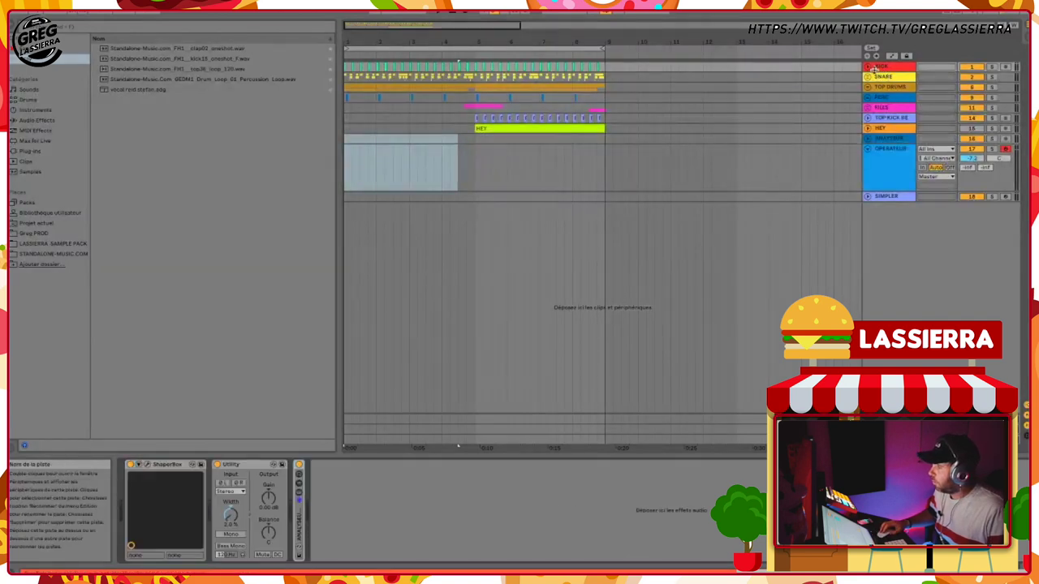
pyautogui.click(868, 67)
# Solo the KICK track, unfold its analyser rack and examine the kick's frequencies in the enlarged Spectrum during playback
pyautogui.click(992, 67)
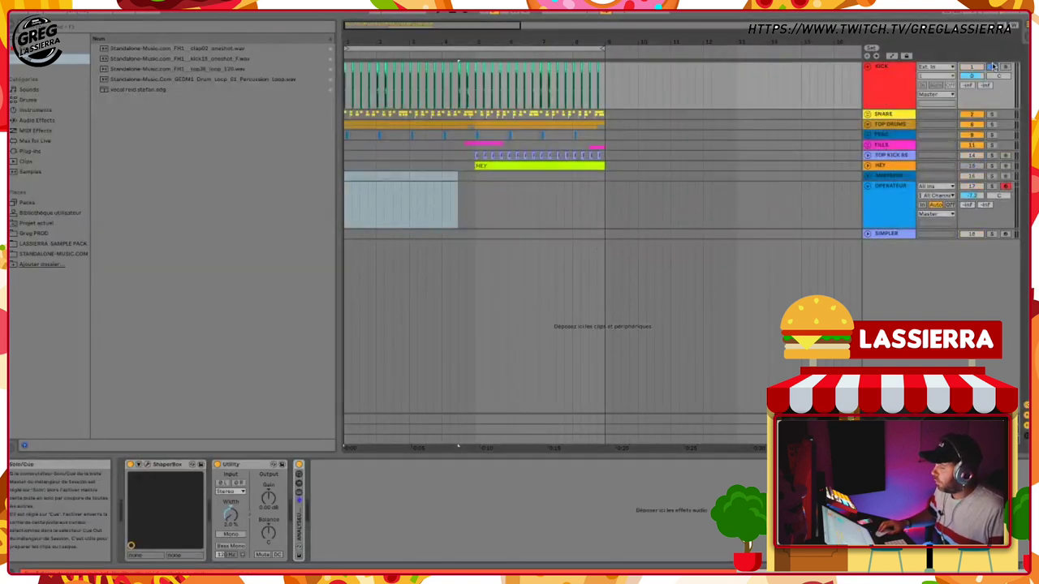
pyautogui.doubleClick(298, 513)
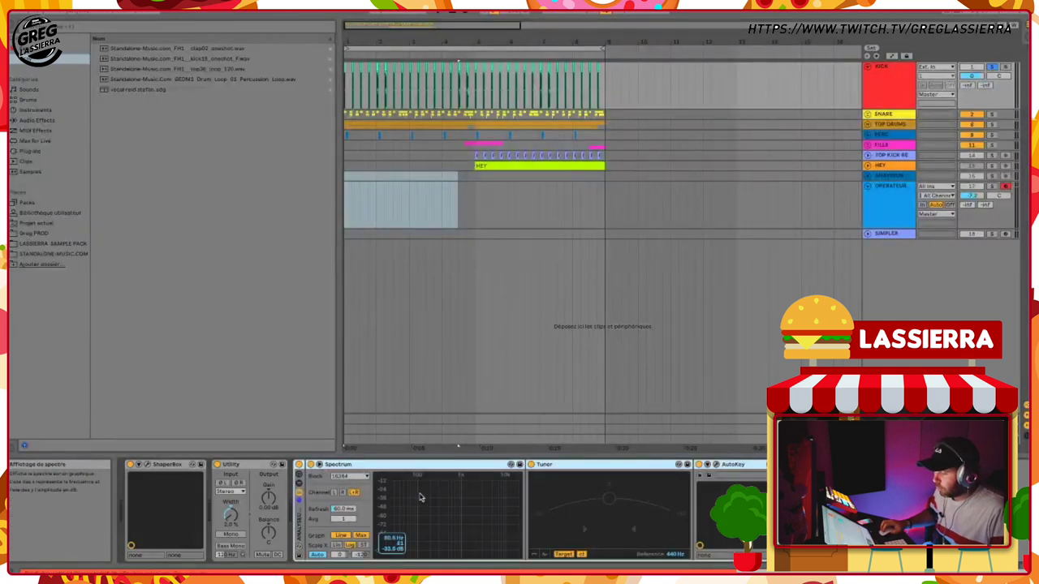
pyautogui.press('space')
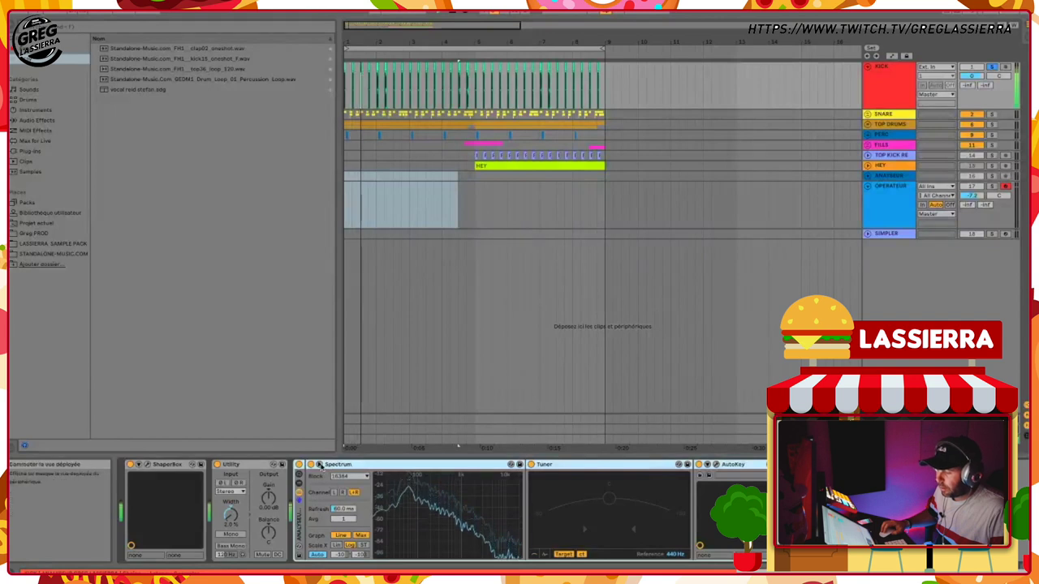
pyautogui.click(320, 465)
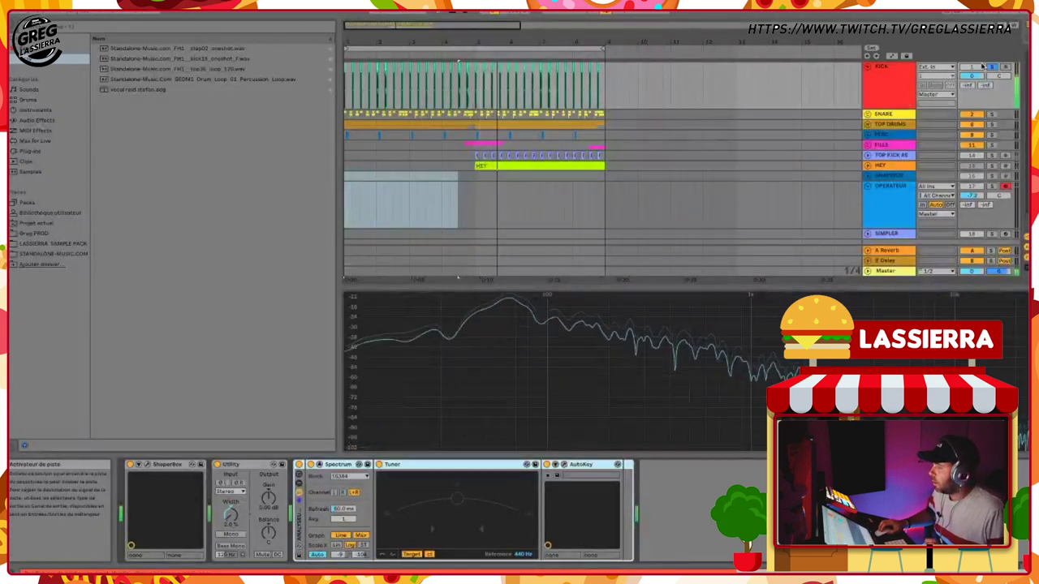
pyautogui.press('space')
# Select all the clips on the KICK track and toggle their Warp setting in the clip view
pyautogui.moveTo(601, 82); pyautogui.dragTo(331, 83)
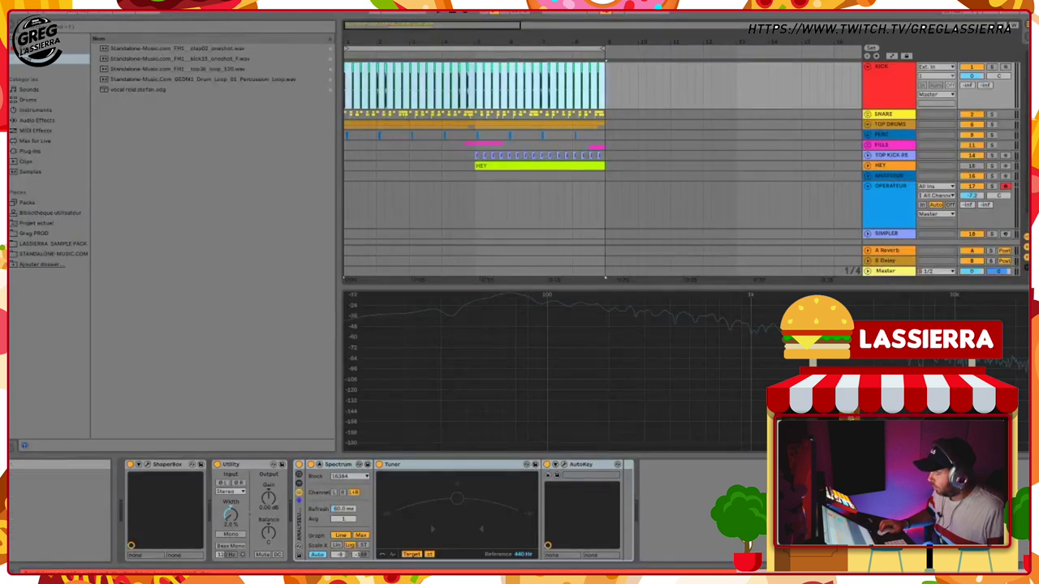
pyautogui.hotkey('shift', 'Tab')
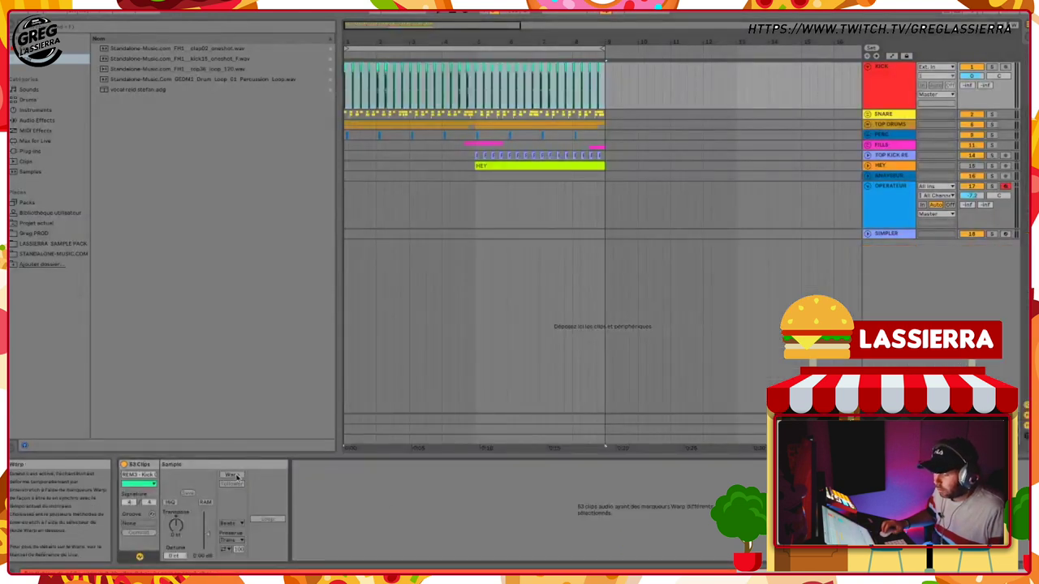
pyautogui.click(233, 474)
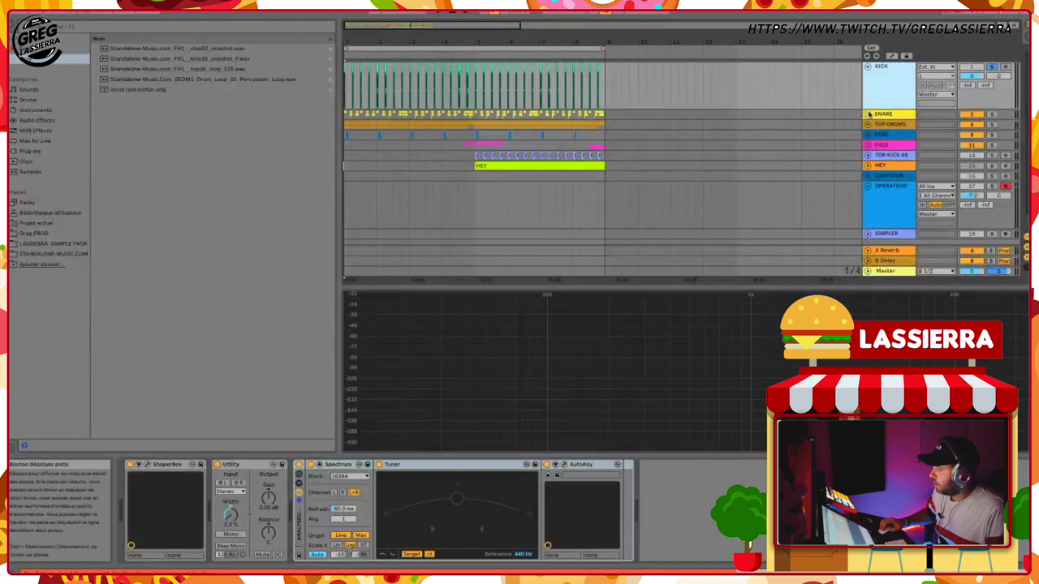
# Unfold the SNARE group and move the analyser rack from the KICK track to the soloed SNARE track inside it
pyautogui.click(867, 114)
pyautogui.click(886, 165)
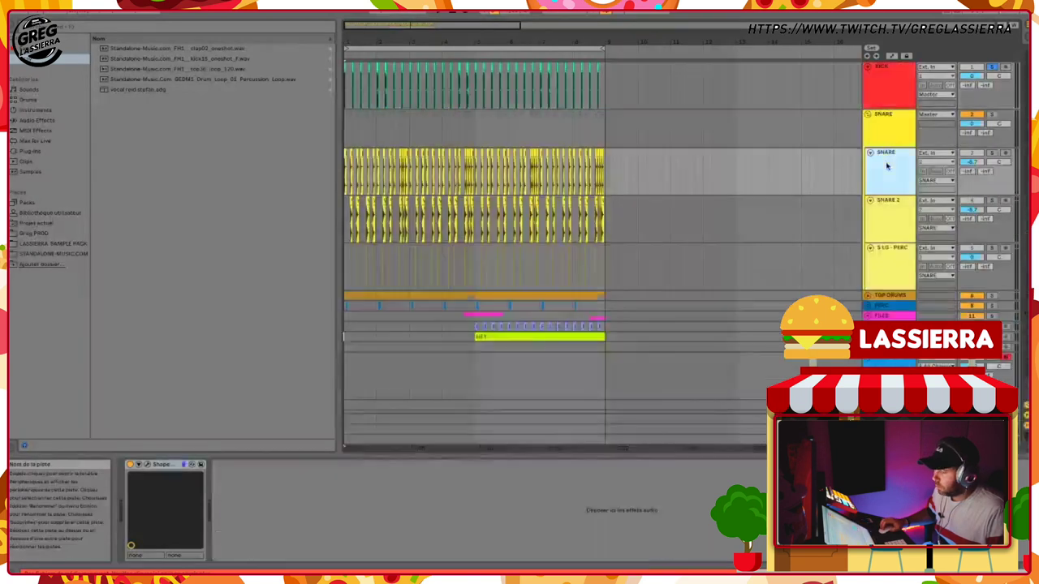
pyautogui.click(891, 84)
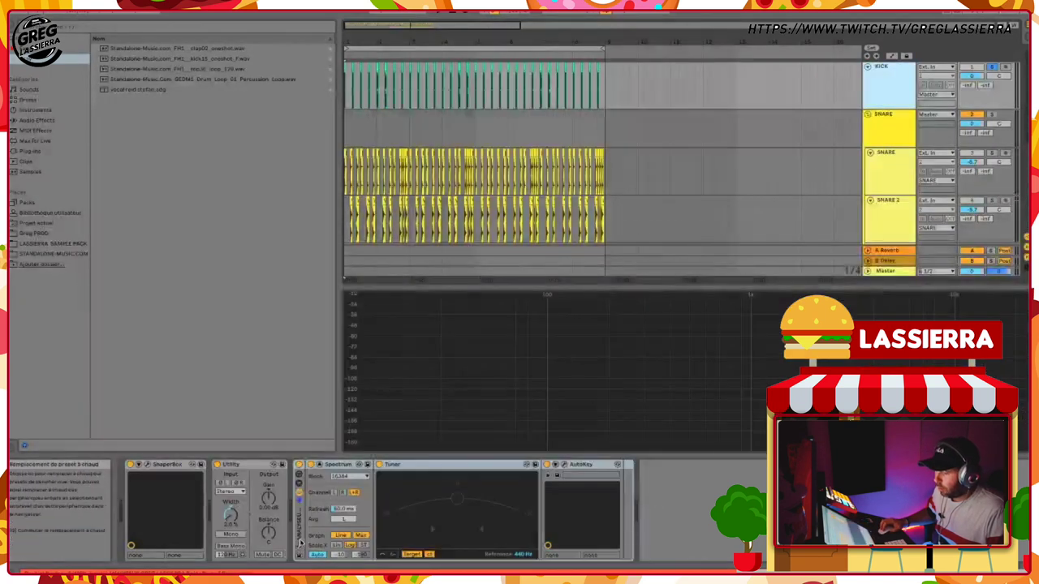
pyautogui.moveTo(300, 531); pyautogui.dragTo(944, 106)
pyautogui.click(897, 170)
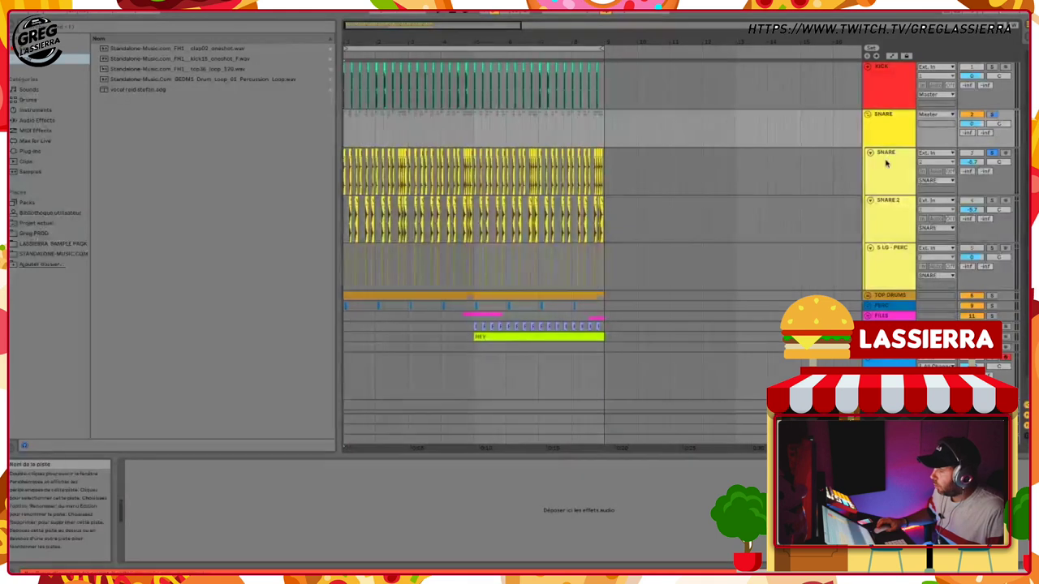
pyautogui.click(887, 163)
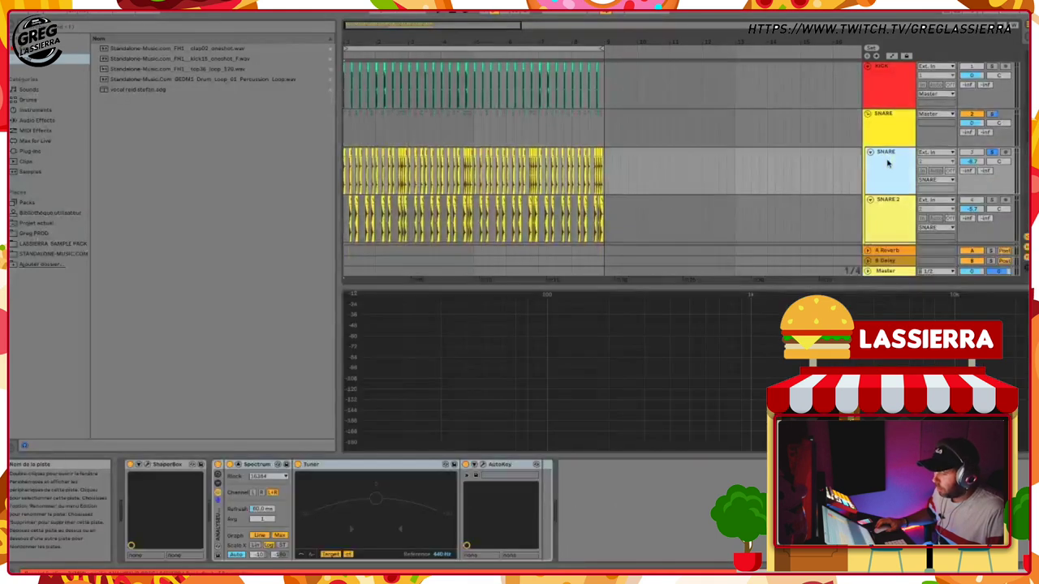
# Play the soloed SNARE track and check its frequencies in Spectrum and its detected key in AutoKey
pyautogui.press('space')
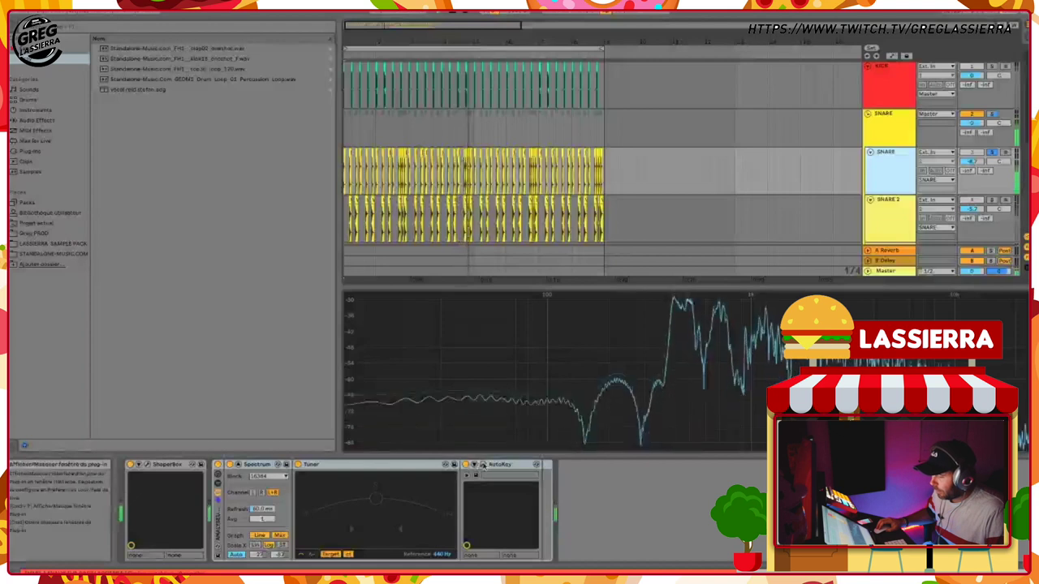
pyautogui.click(482, 465)
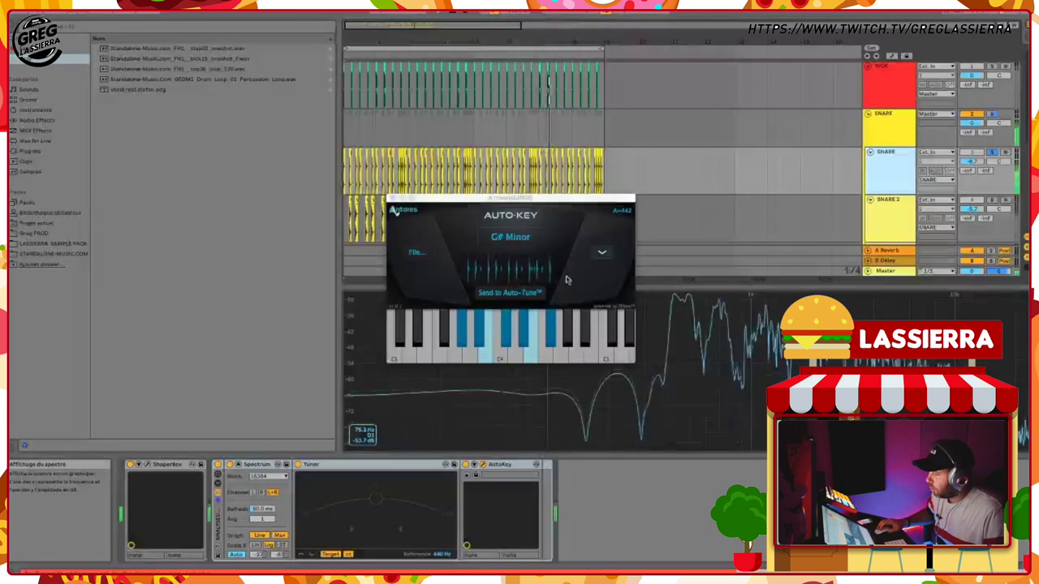
pyautogui.click(392, 198)
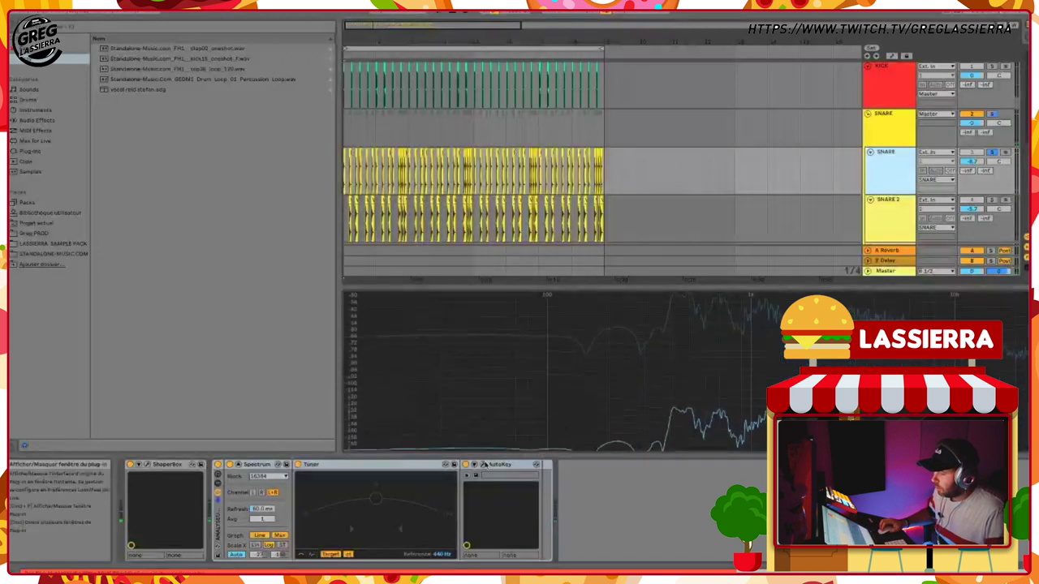
# Set the key in the SNARE track's AutoKey to F Minor and close the plugin window
pyautogui.click(483, 464)
pyautogui.click(601, 251)
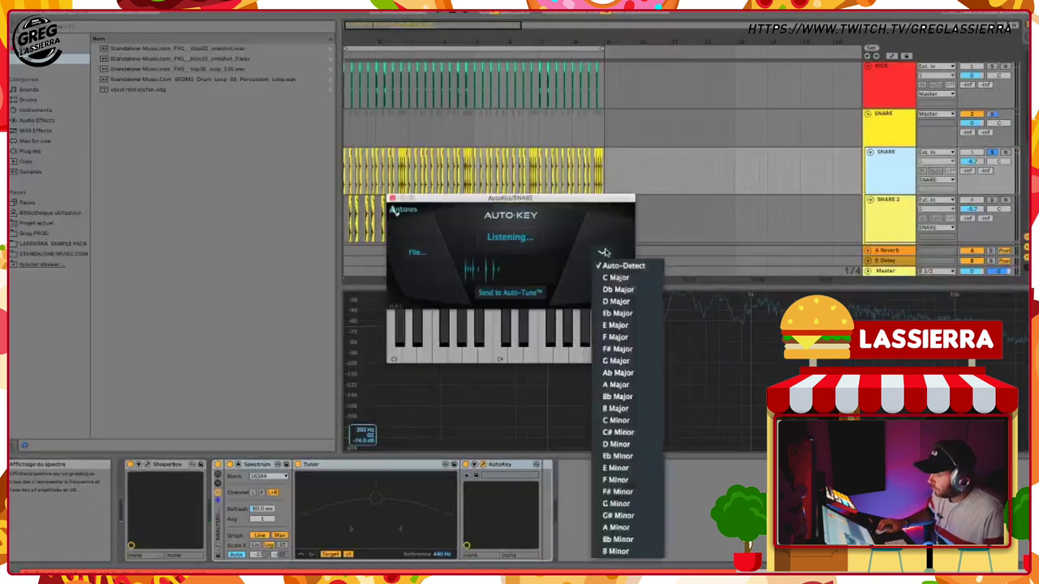
pyautogui.click(621, 480)
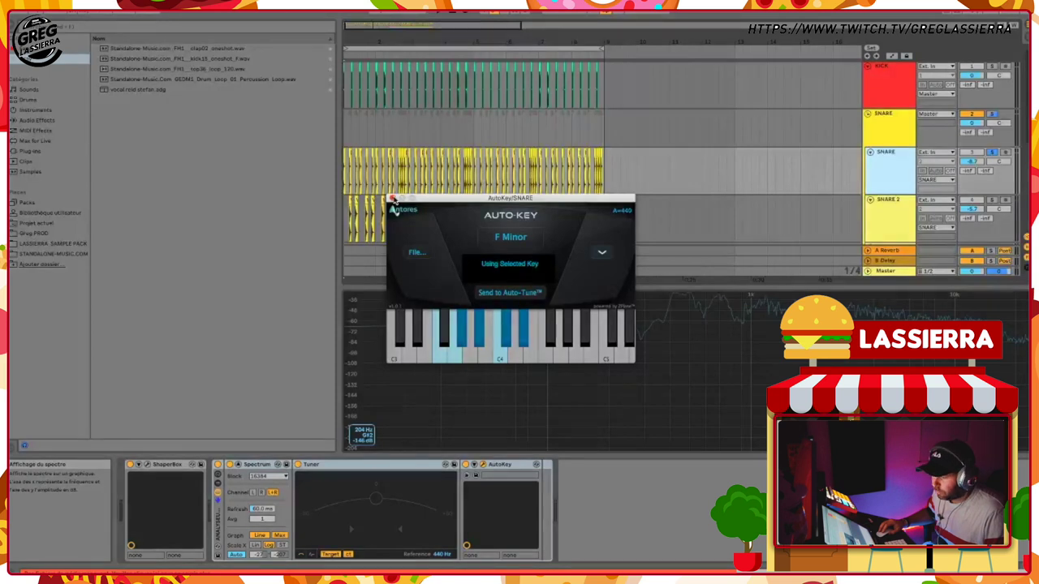
pyautogui.click(391, 199)
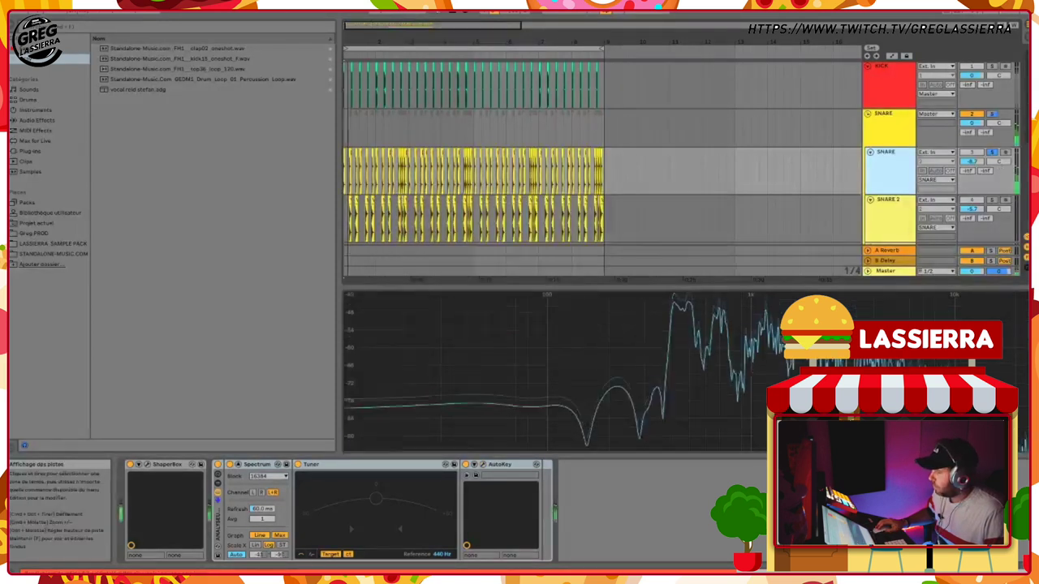
# Switch the solo from SNARE to the S LG - PERC track and play its percussion hits from just before a clip
pyautogui.click(993, 152)
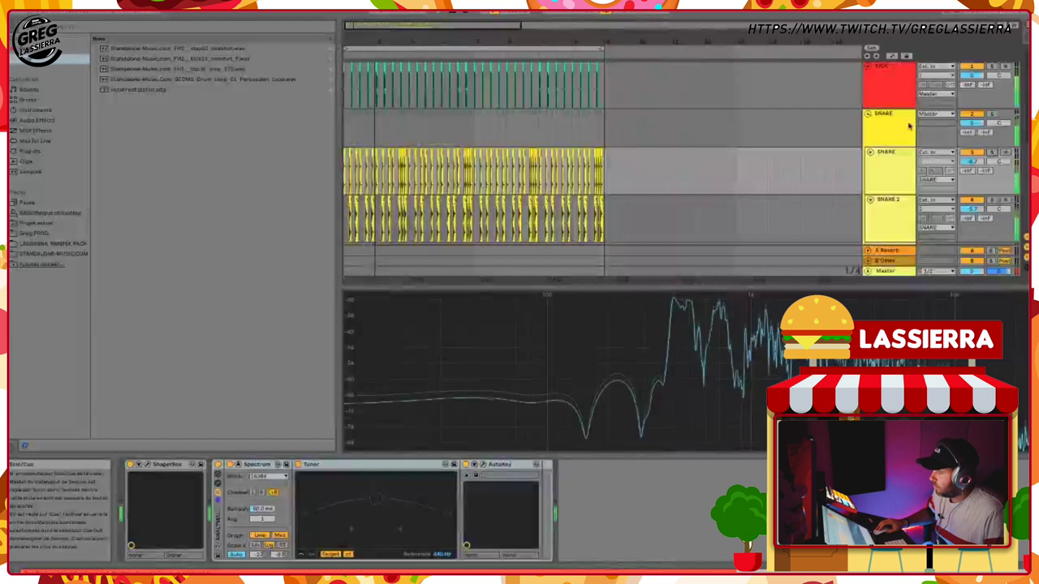
pyautogui.scroll(-4, 884, 154)
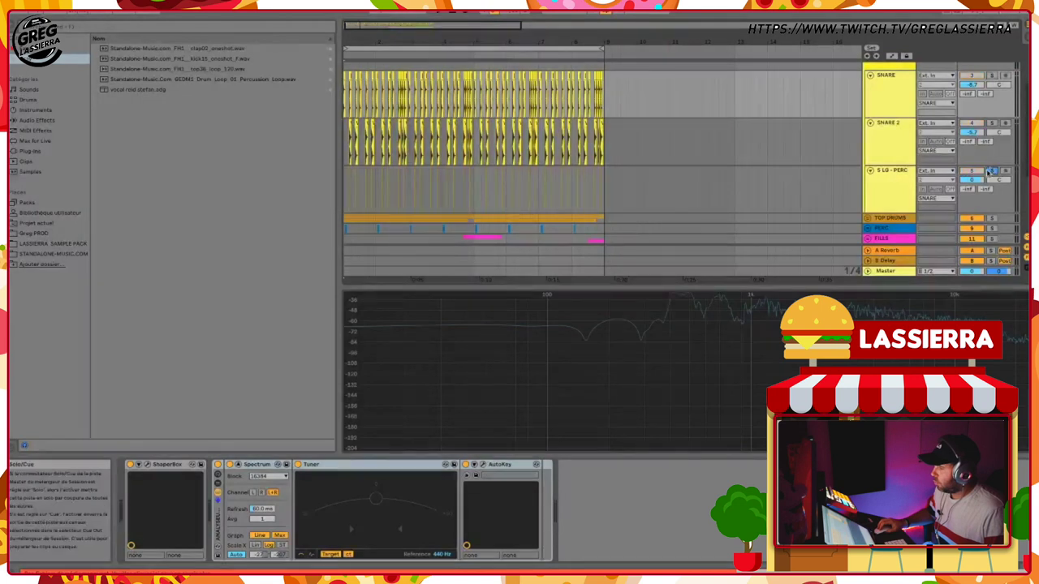
pyautogui.click(892, 185)
pyautogui.moveTo(384, 47); pyautogui.dragTo(383, 203)
pyautogui.click(580, 257)
pyautogui.press('space')
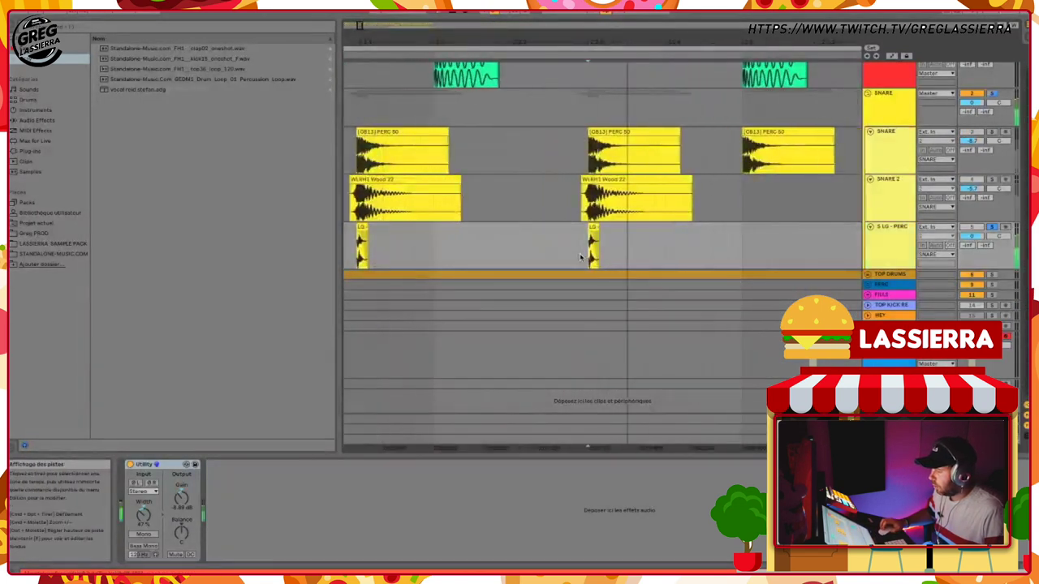
pyautogui.click(569, 255)
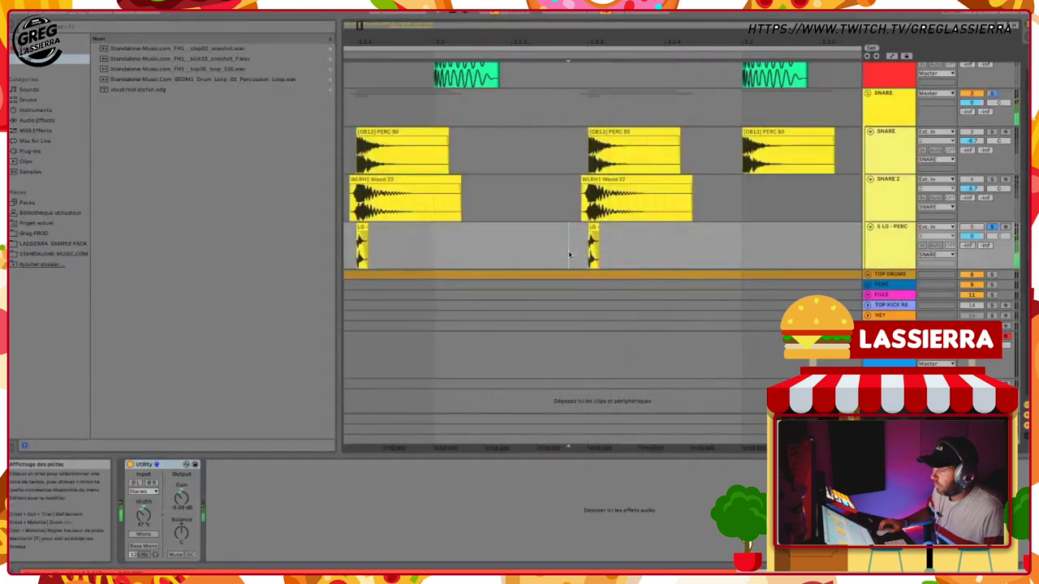
# Load one LG - PERC clip from the S LG - PERC track into the empty Simpler
pyautogui.moveTo(647, 42); pyautogui.dragTo(649, 7)
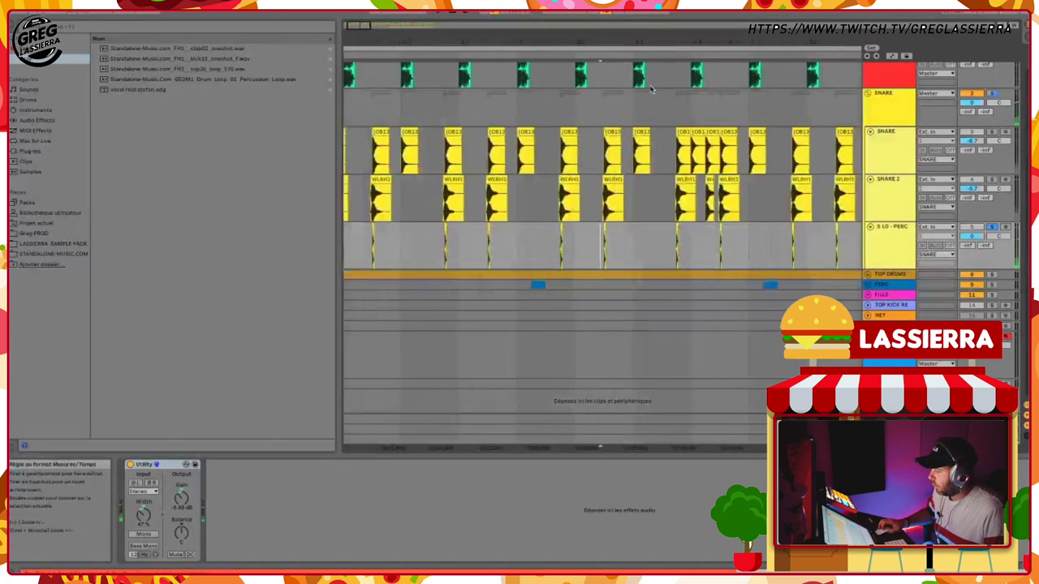
pyautogui.click(607, 233)
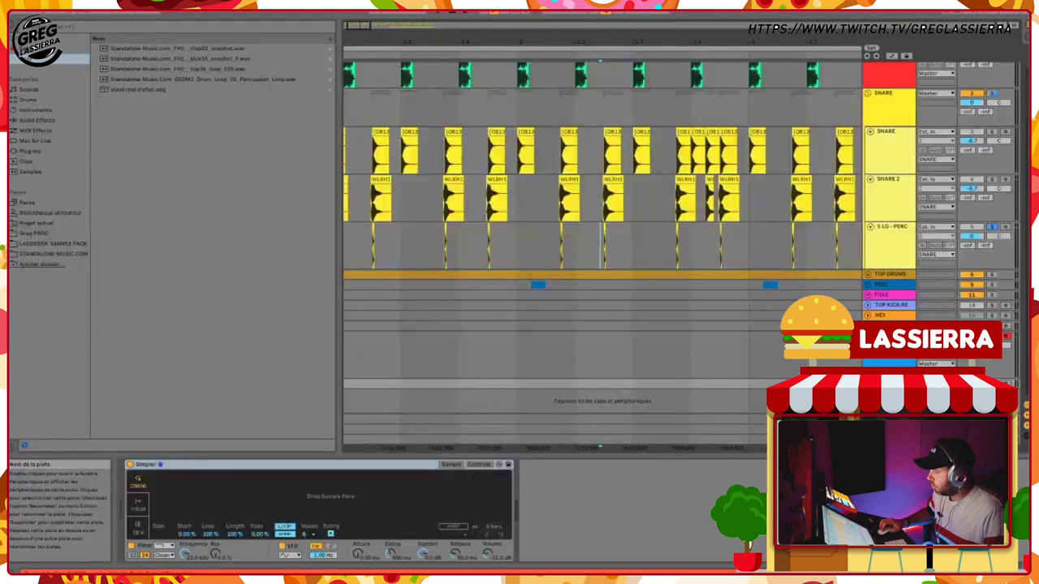
pyautogui.scroll(-1, 609, 232)
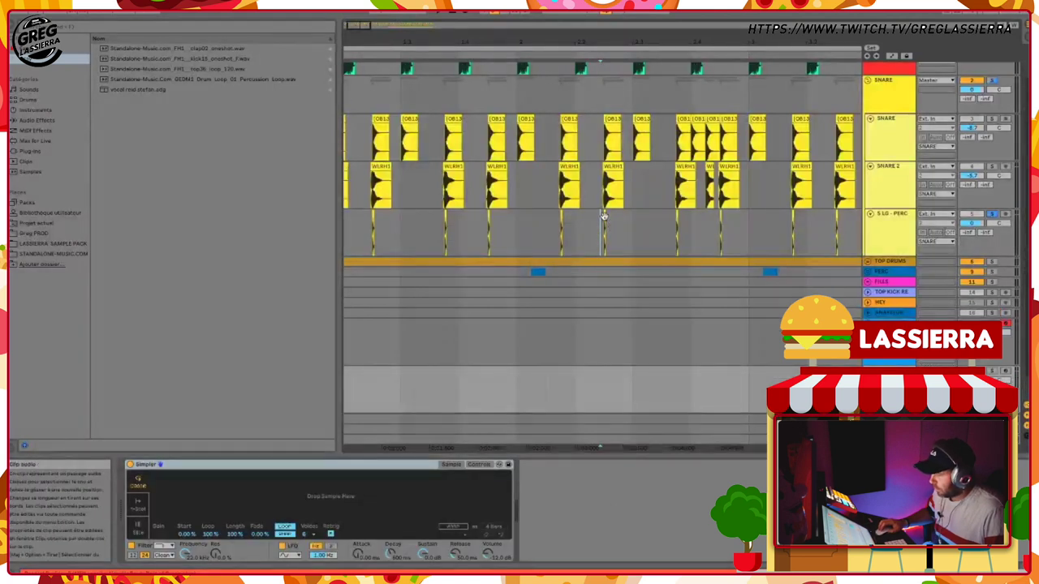
pyautogui.click(603, 215)
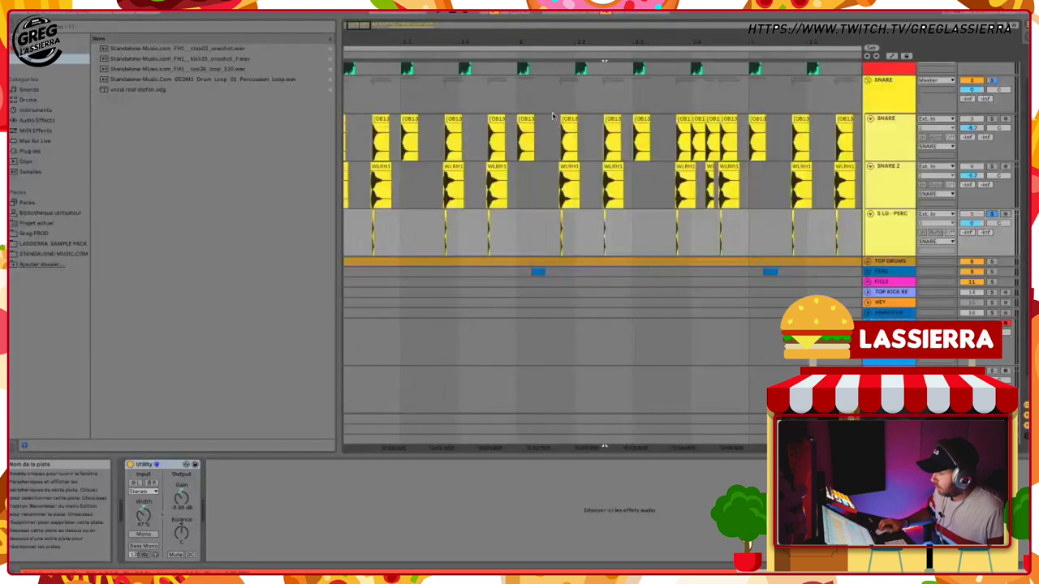
pyautogui.click(604, 390)
pyautogui.moveTo(592, 37); pyautogui.dragTo(592, 126)
pyautogui.moveTo(677, 217); pyautogui.dragTo(378, 492)
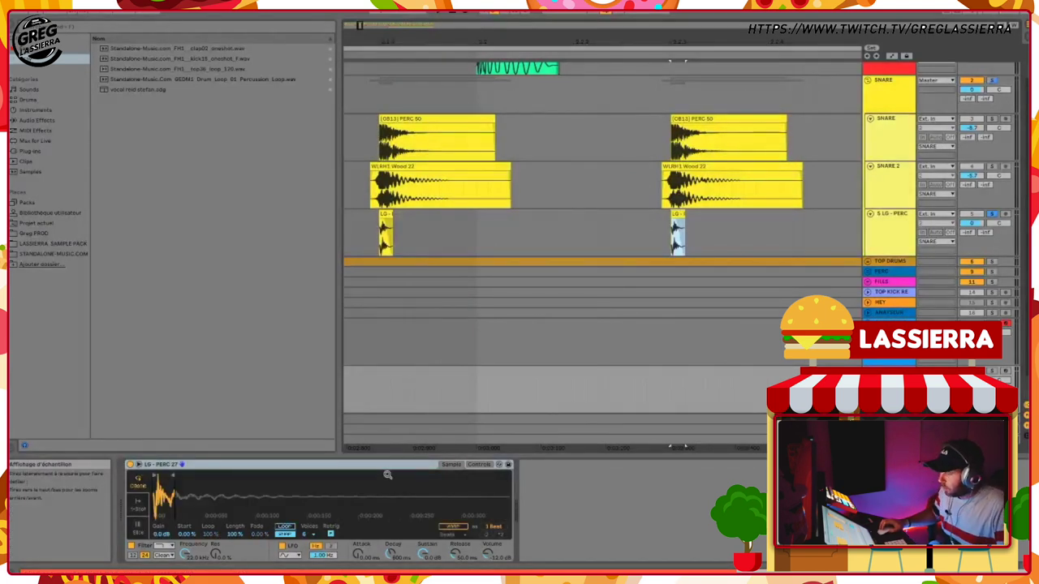
# Solo and arm the Simpler track, play the percussion sample as notes, and adjust its transposition in Simpler's controls
pyautogui.click(990, 313)
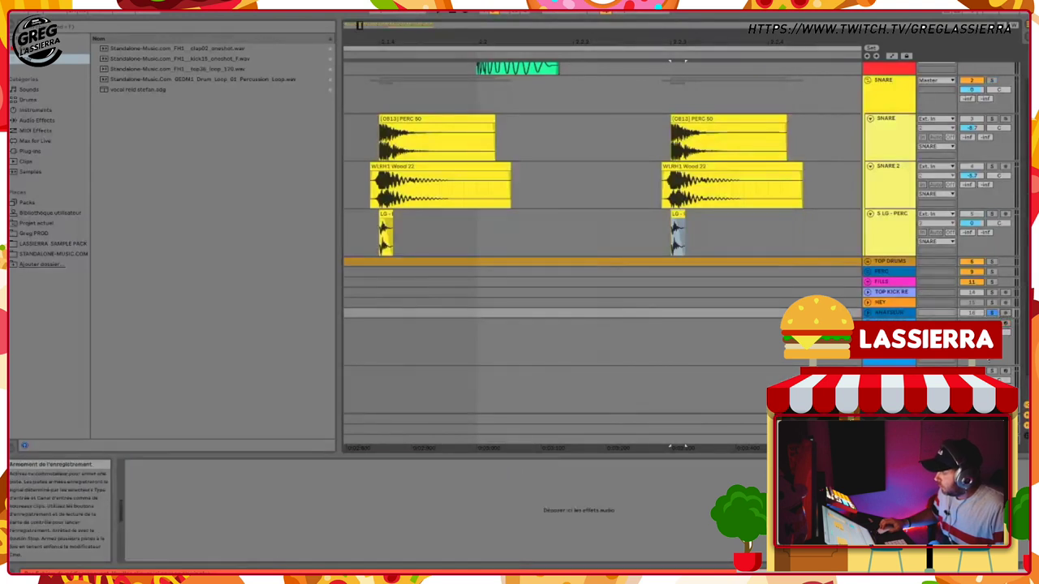
pyautogui.click(1004, 372)
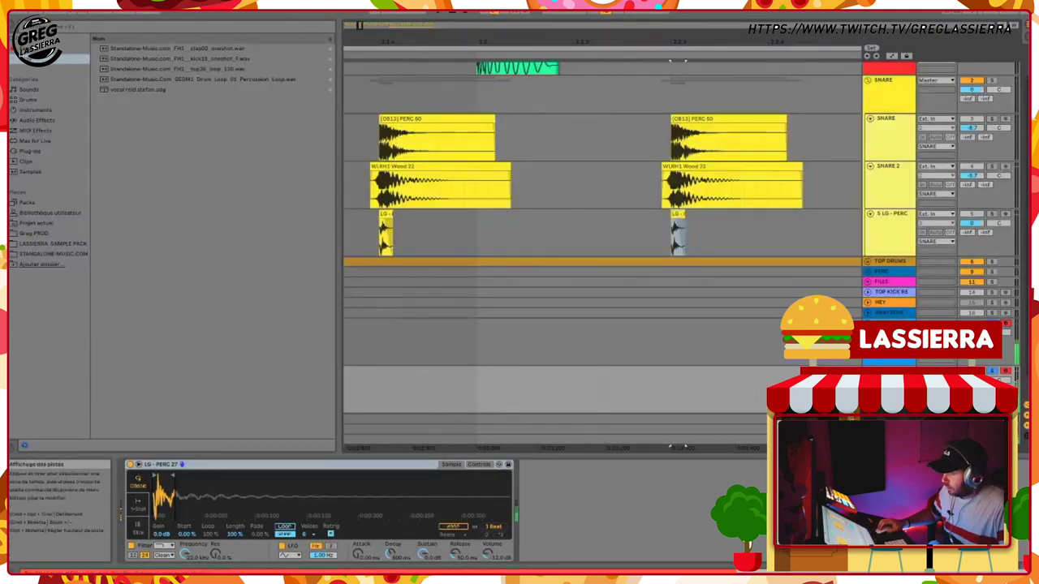
pyautogui.click(479, 465)
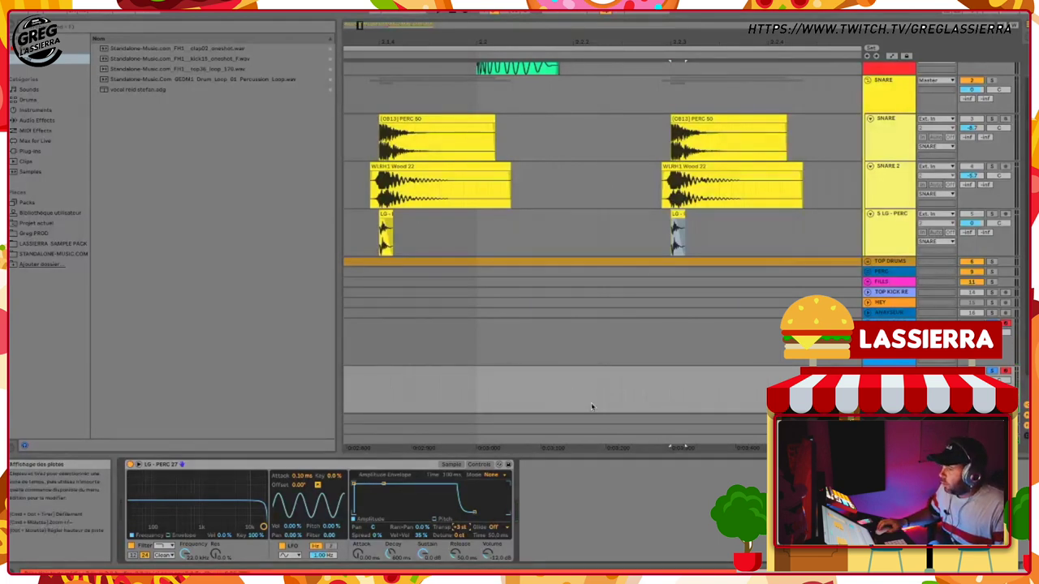
# Select all S LG - PERC clips, enable Warp and transpose them, and play the SNARE group to check the tuning
pyautogui.moveTo(675, 41); pyautogui.dragTo(674, 3)
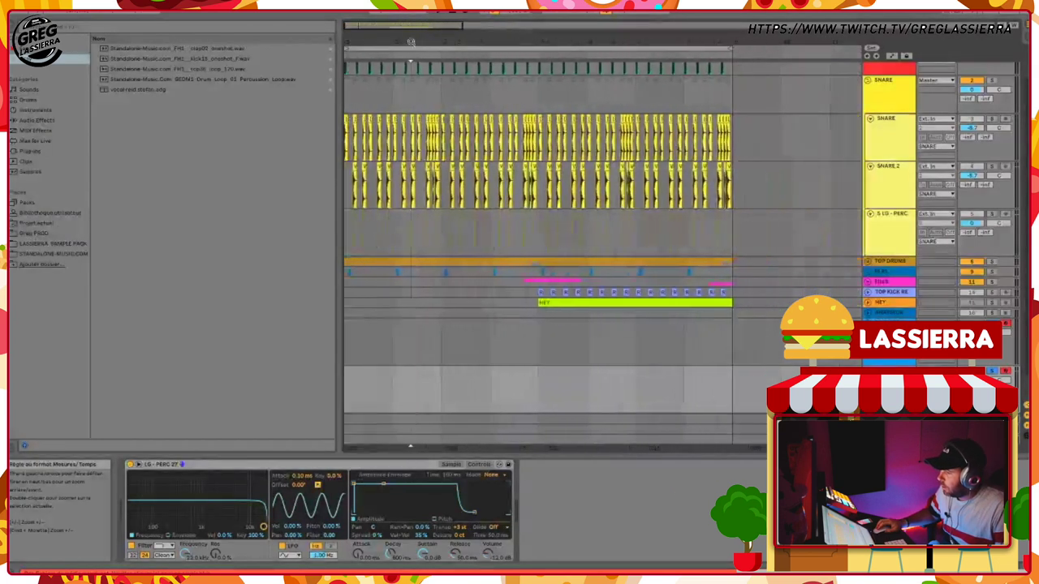
pyautogui.moveTo(733, 232); pyautogui.dragTo(334, 228)
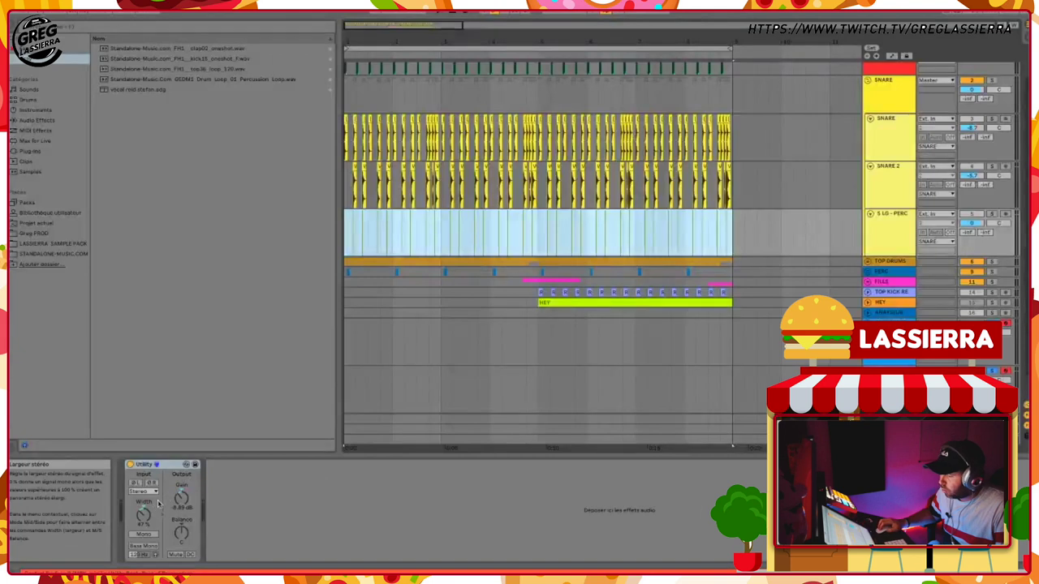
pyautogui.click(876, 571)
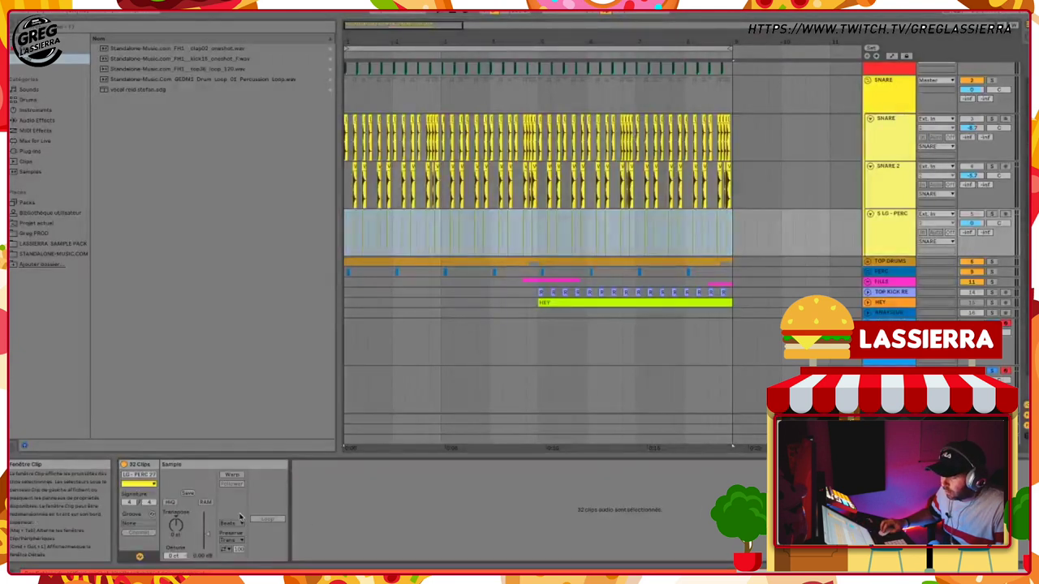
pyautogui.click(232, 475)
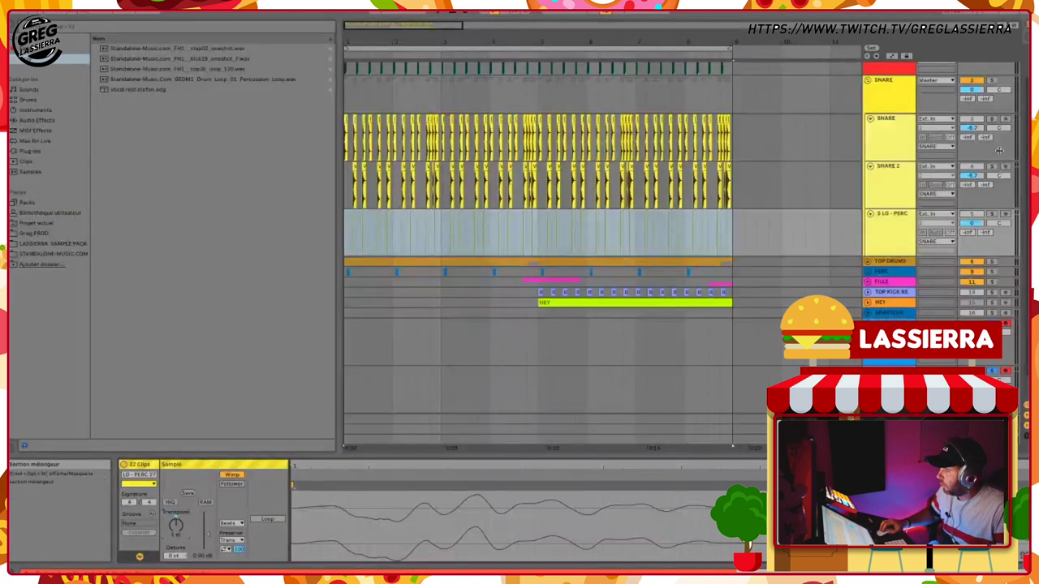
pyautogui.press('space')
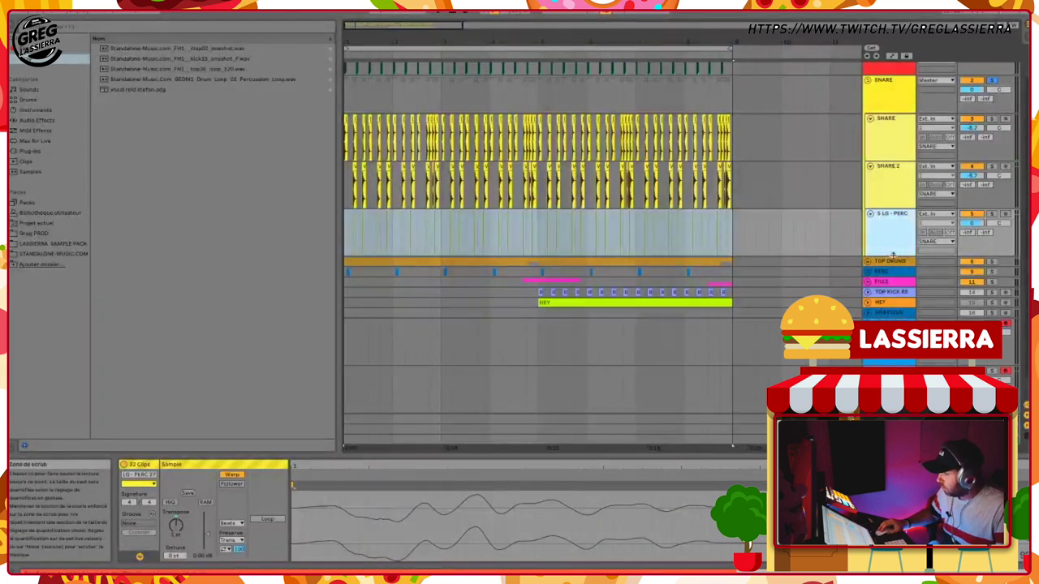
# Show the SNARE track's devices and return its Spectrum from the expanded display to the compact one
pyautogui.click(882, 131)
pyautogui.hotkey('shift', 'Tab')
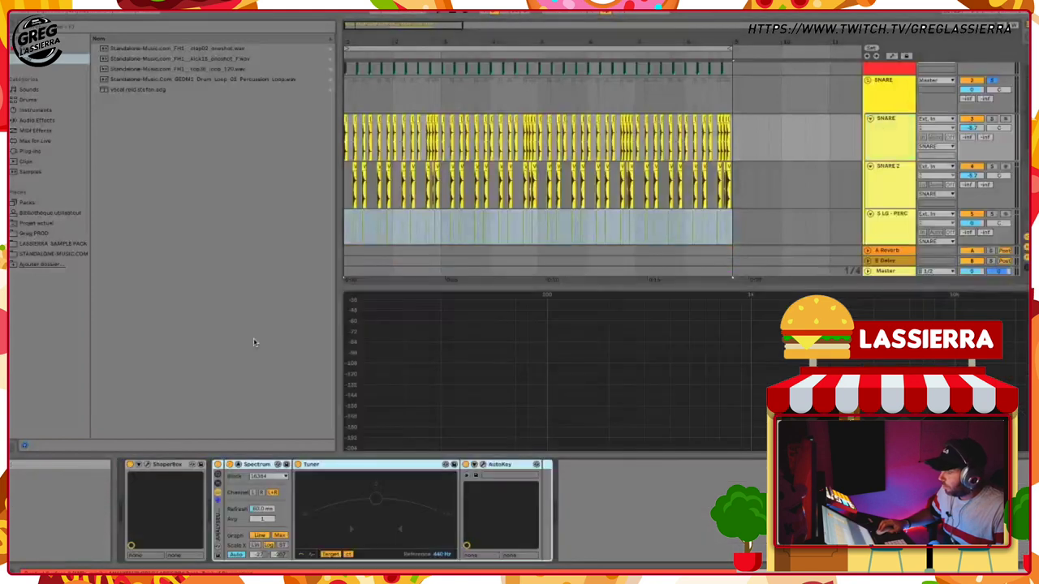
pyautogui.click(238, 464)
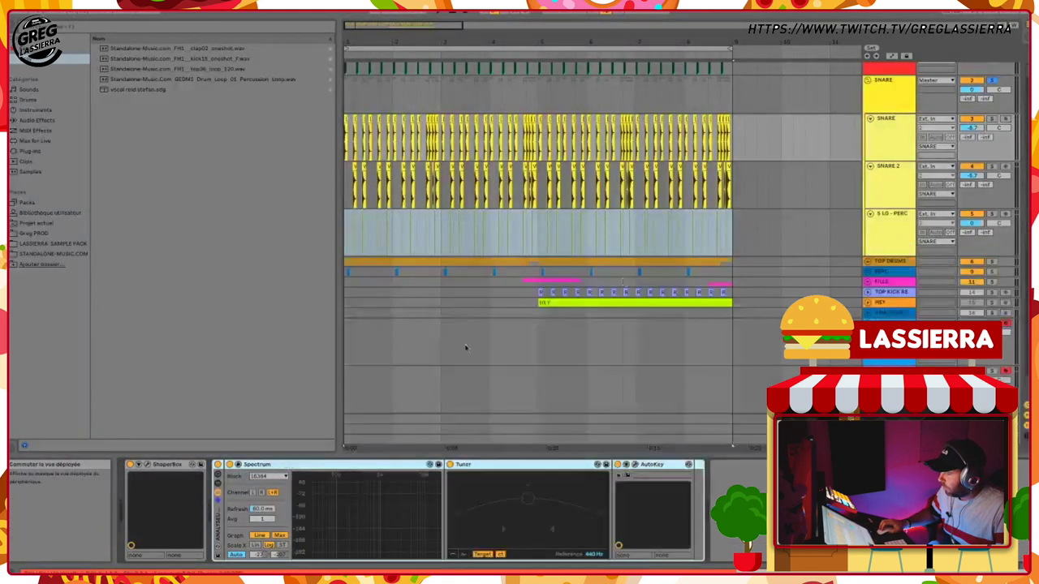
# Unfold the TOP DRUMS group, solo the Shaker Clap Loop track inside it and play it
pyautogui.click(870, 262)
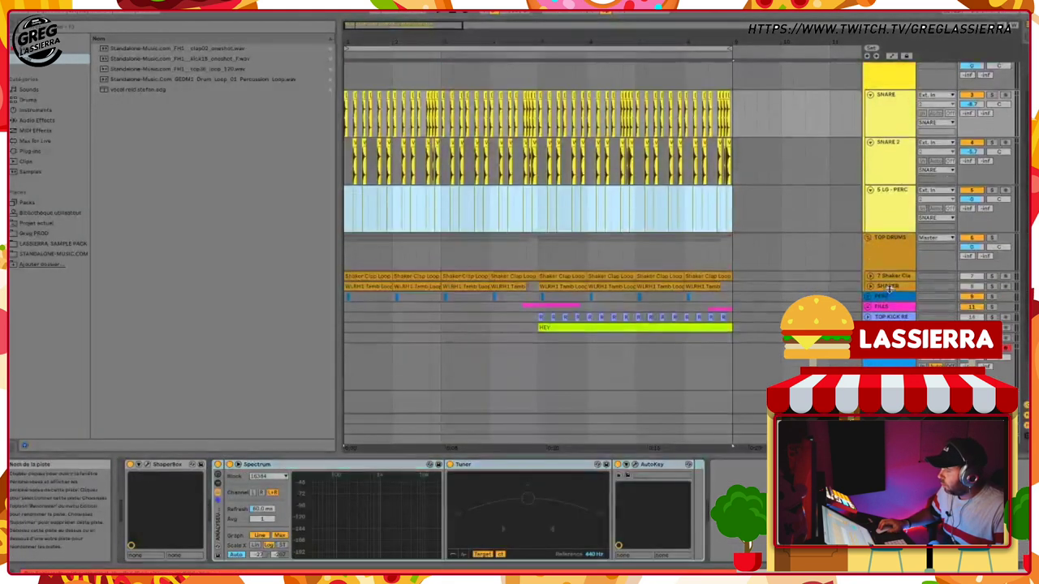
pyautogui.click(892, 278)
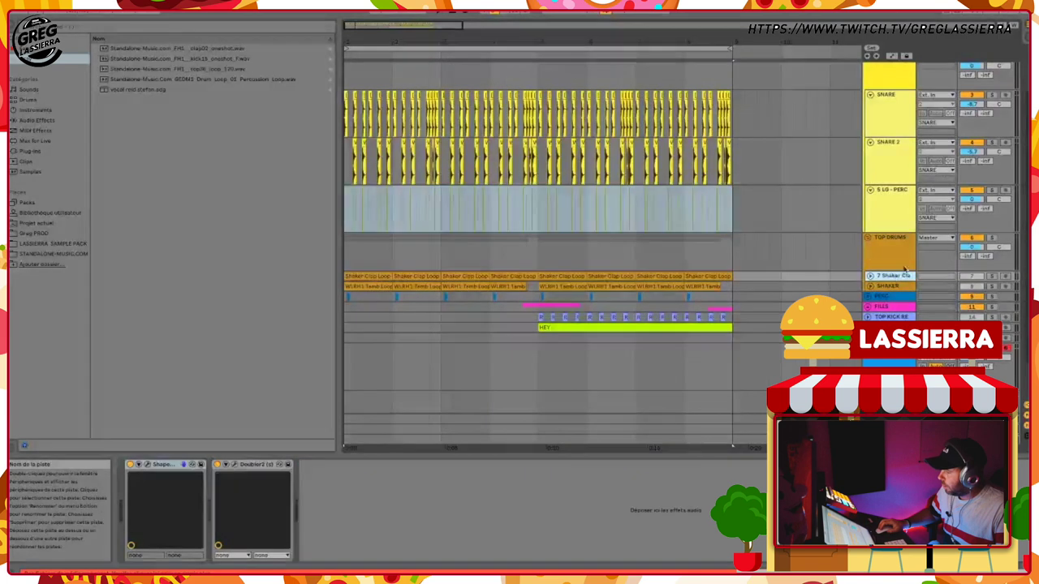
pyautogui.click(990, 276)
pyautogui.press('space')
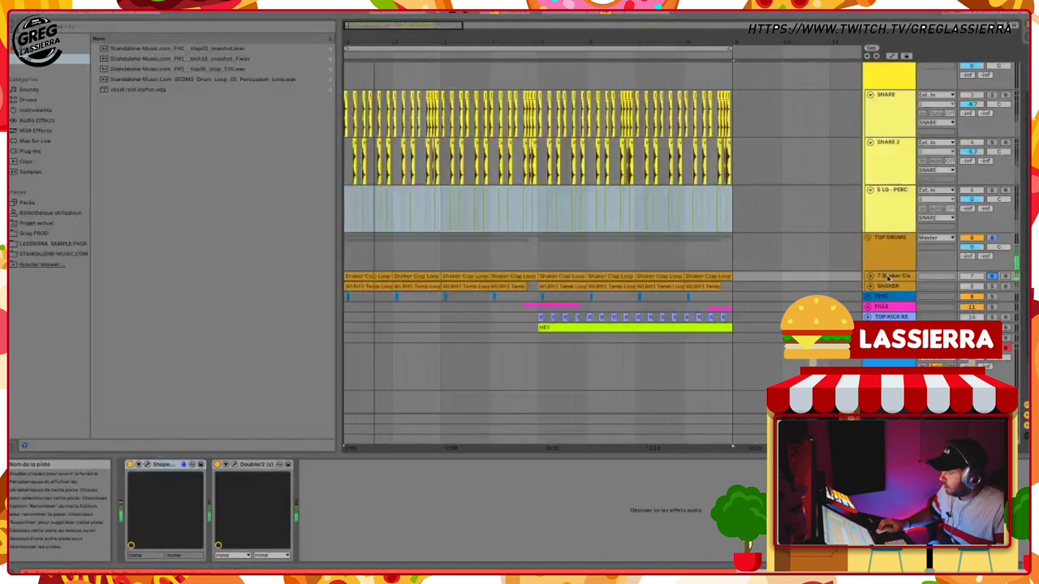
# Move the analyser rack from the SNARE track to the Shaker Clap Loop track and unfold that track
pyautogui.click(888, 128)
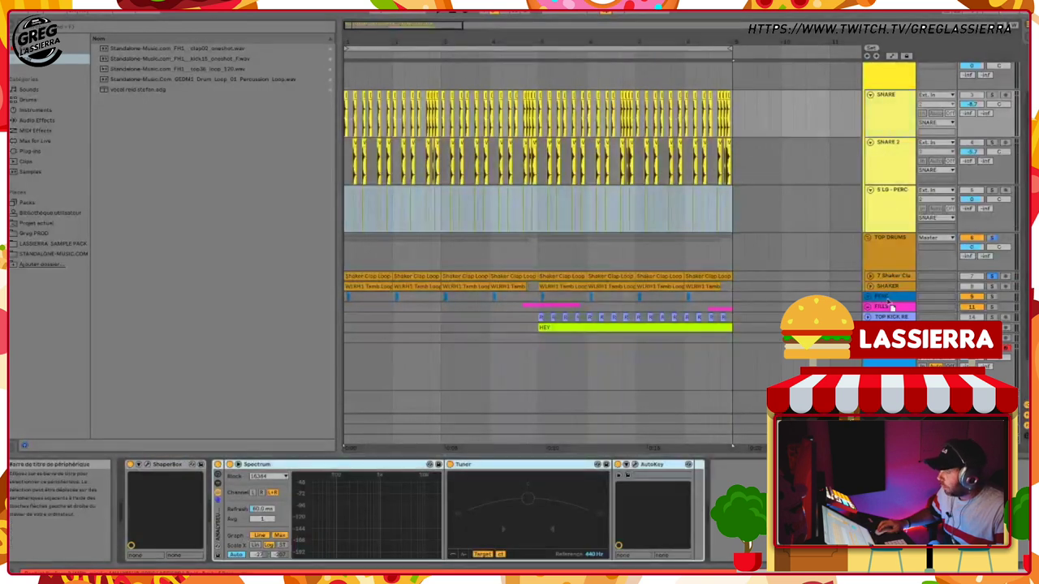
pyautogui.click(886, 276)
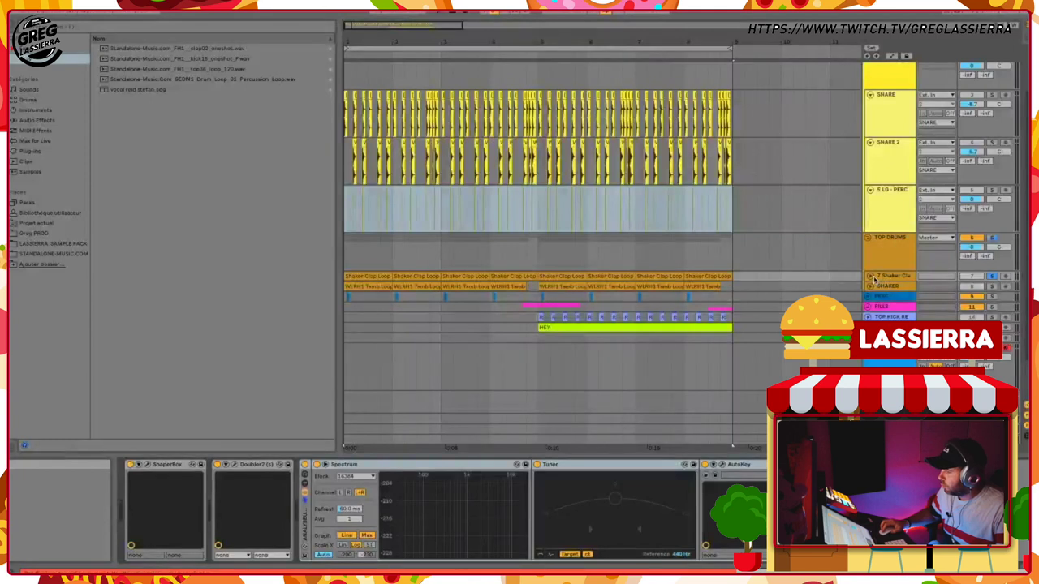
pyautogui.click(871, 278)
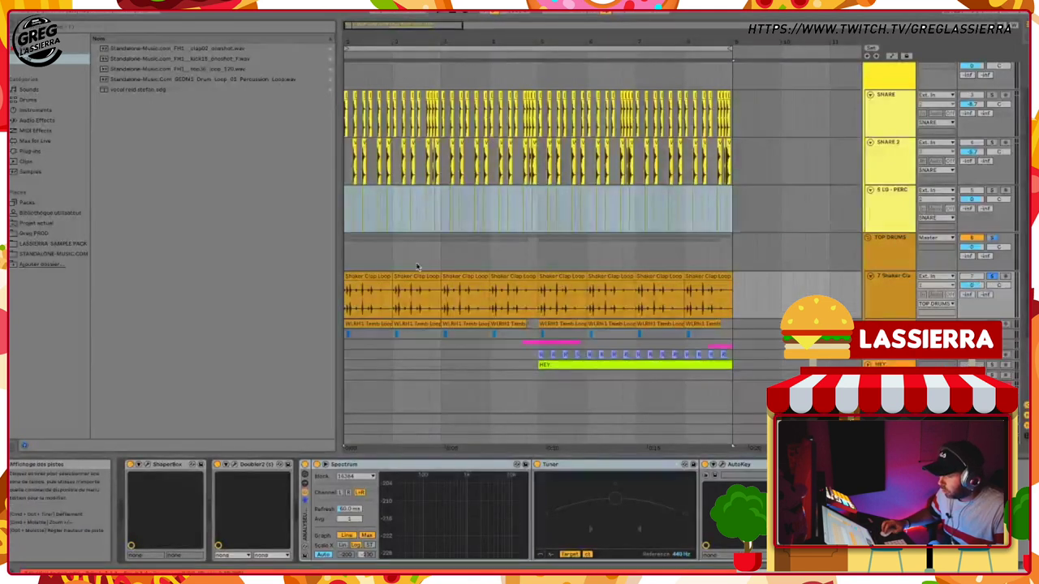
# Play the soloed shaker loop and check its frequencies in the expanded Spectrum and its detected key in AutoKey
pyautogui.click(391, 265)
pyautogui.press('space')
pyautogui.click(883, 295)
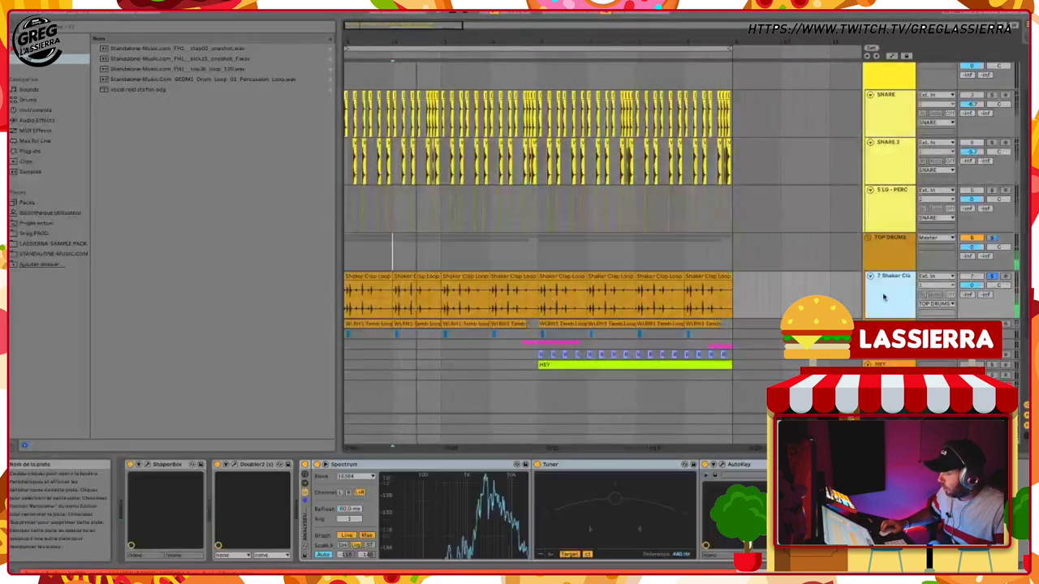
pyautogui.doubleClick(485, 480)
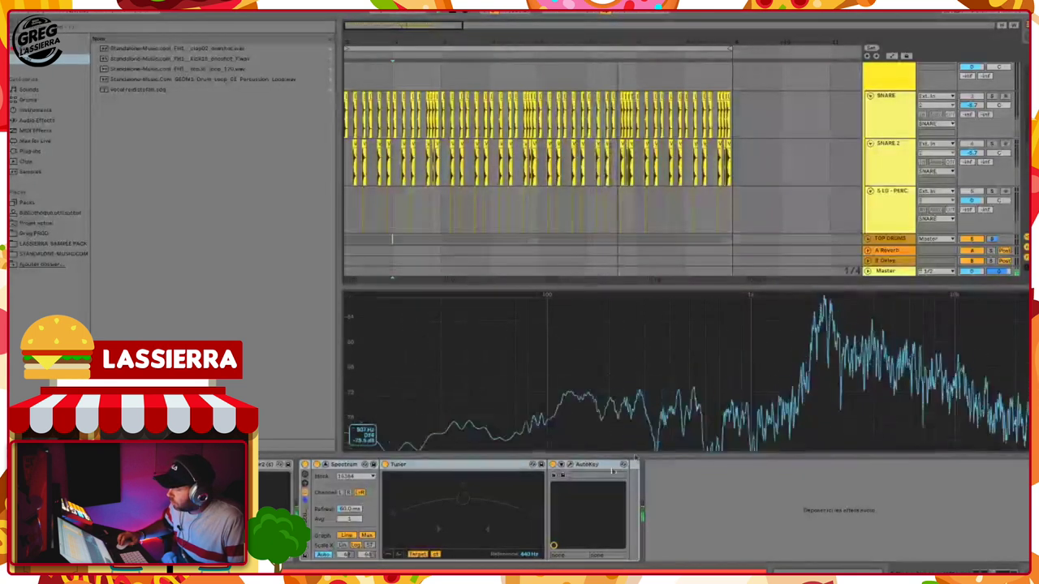
pyautogui.click(571, 465)
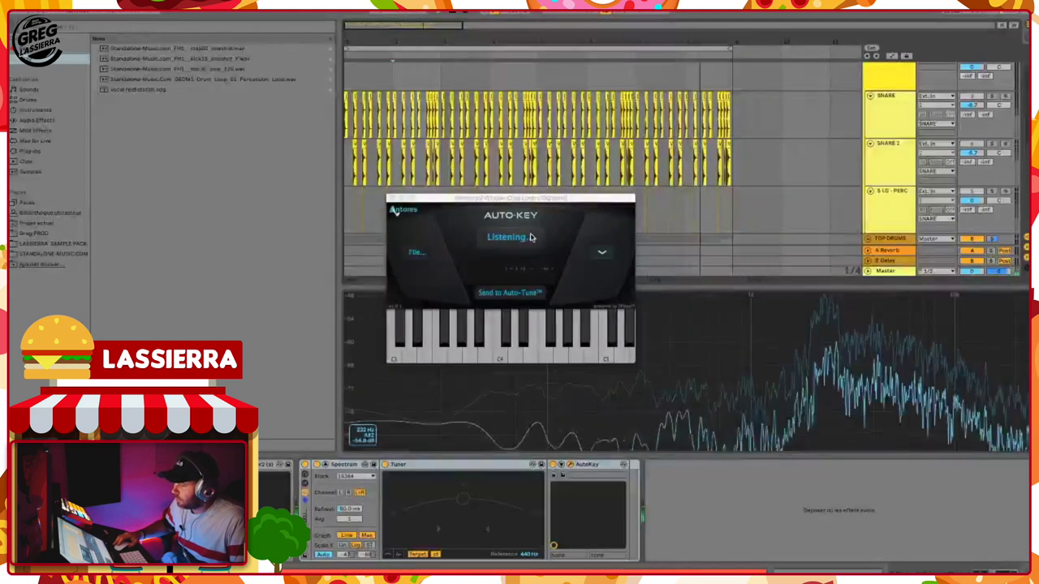
pyautogui.moveTo(615, 564)
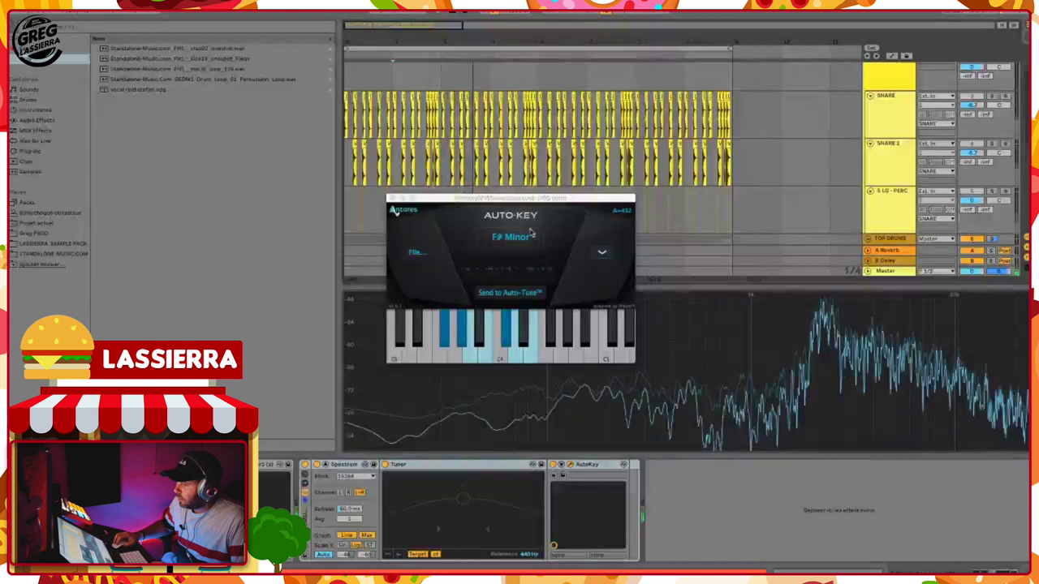
# Set the key in the Shaker Clap Loop track's AutoKey to F Minor and close the plugin window
pyautogui.click(599, 252)
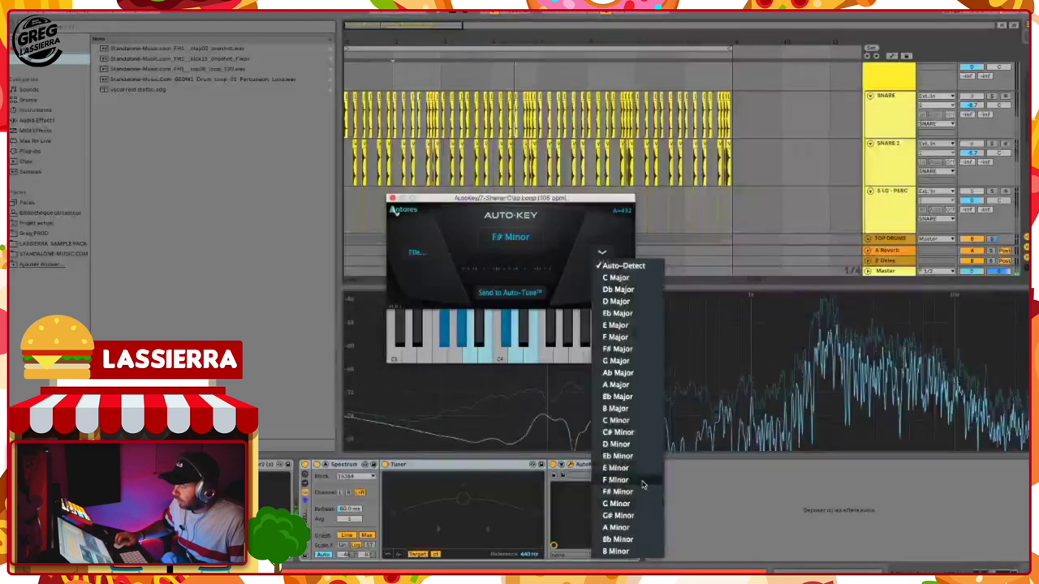
pyautogui.click(615, 479)
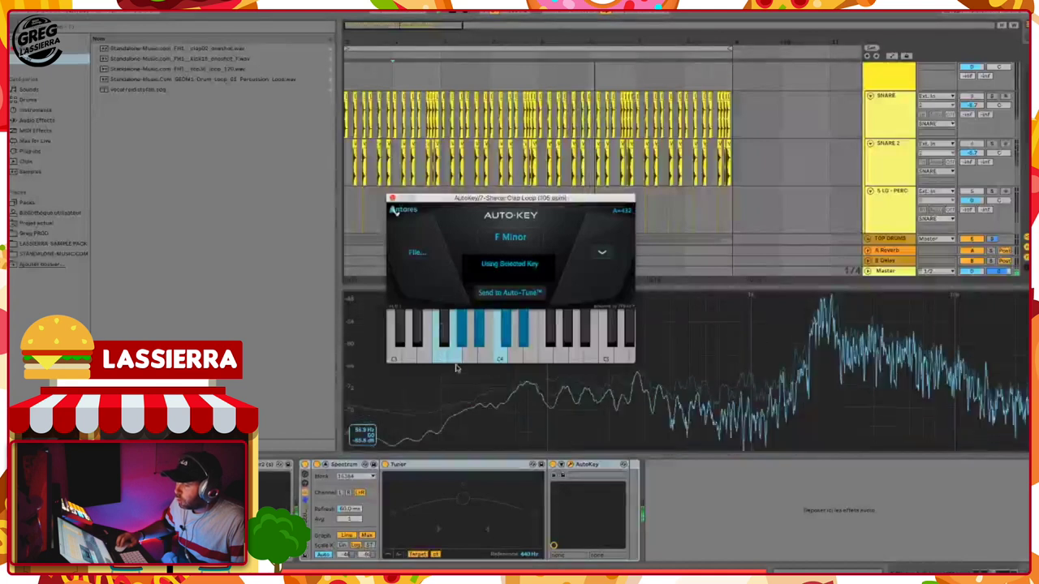
pyautogui.click(391, 198)
# Select all Shaker Clap Loop clips and transpose them by -1 st in the clip settings
pyautogui.scroll(-5, 516, 196)
pyautogui.scroll(3, 517, 195)
pyautogui.moveTo(735, 203); pyautogui.dragTo(307, 204)
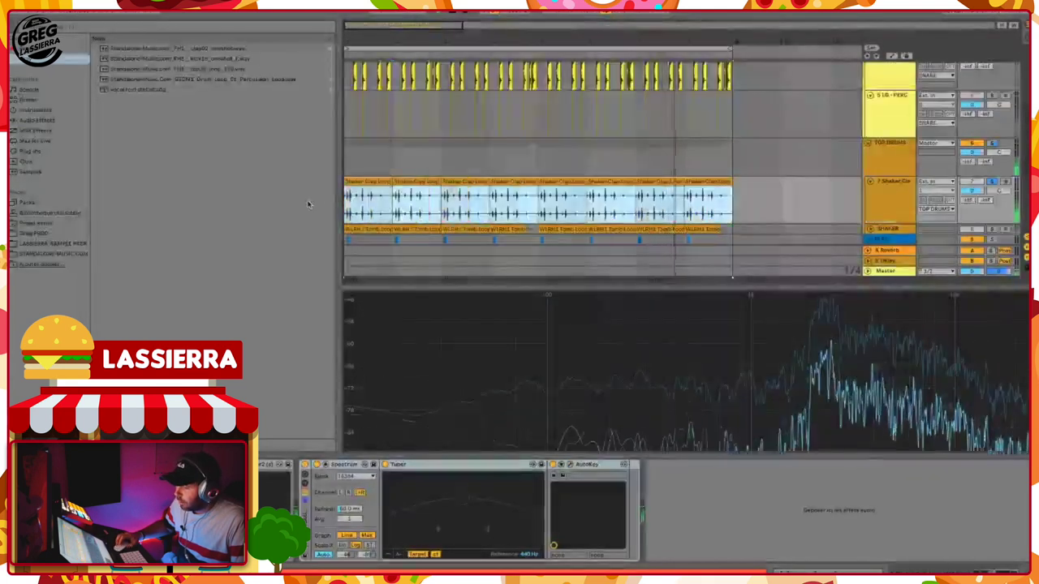
pyautogui.click(812, 571)
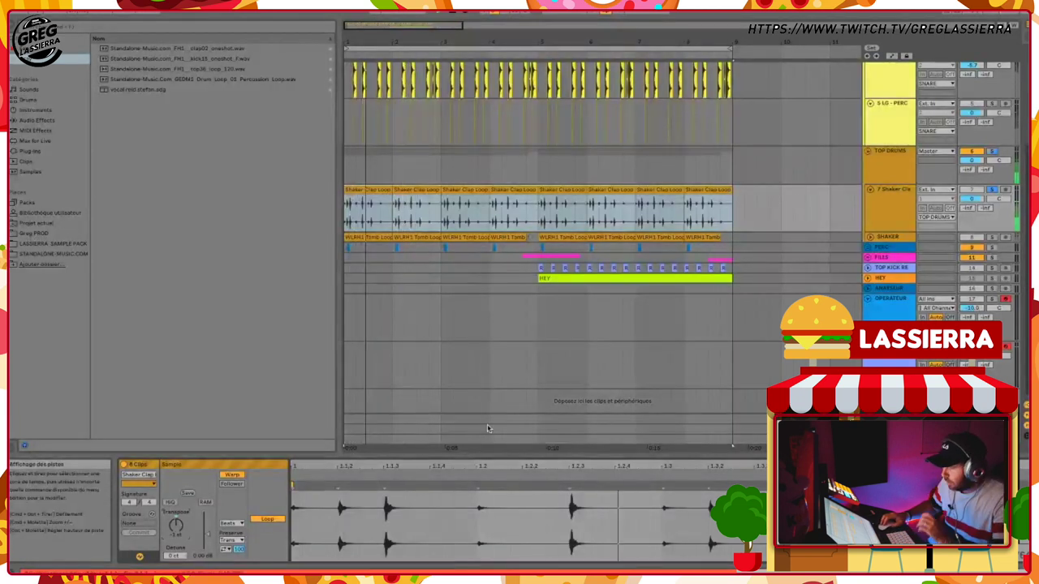
# Show the Shaker Clap Loop track's devices and move its analyser rack to the PERC group
pyautogui.click(895, 208)
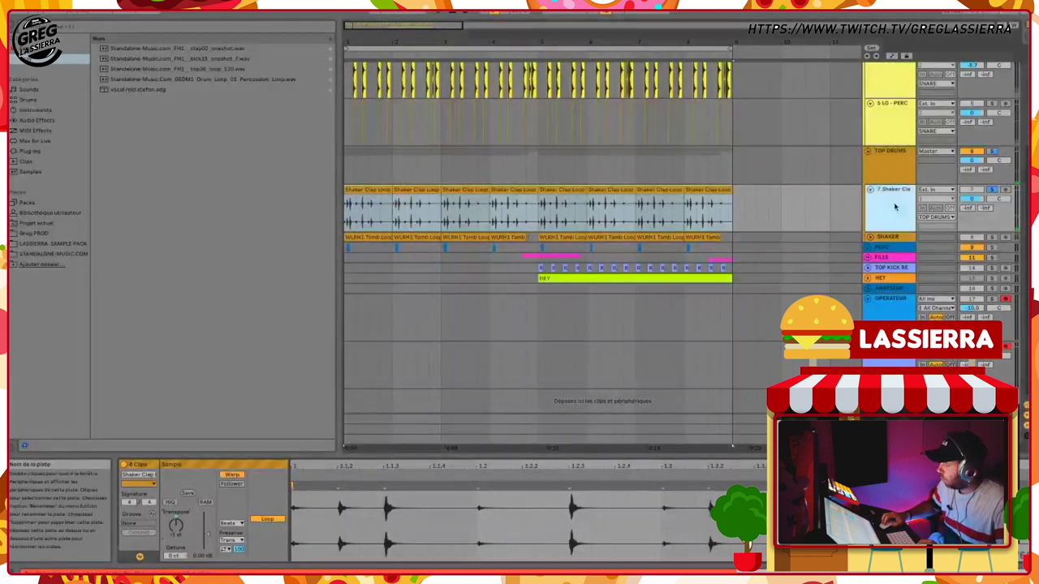
pyautogui.hotkey('shift', 'Tab')
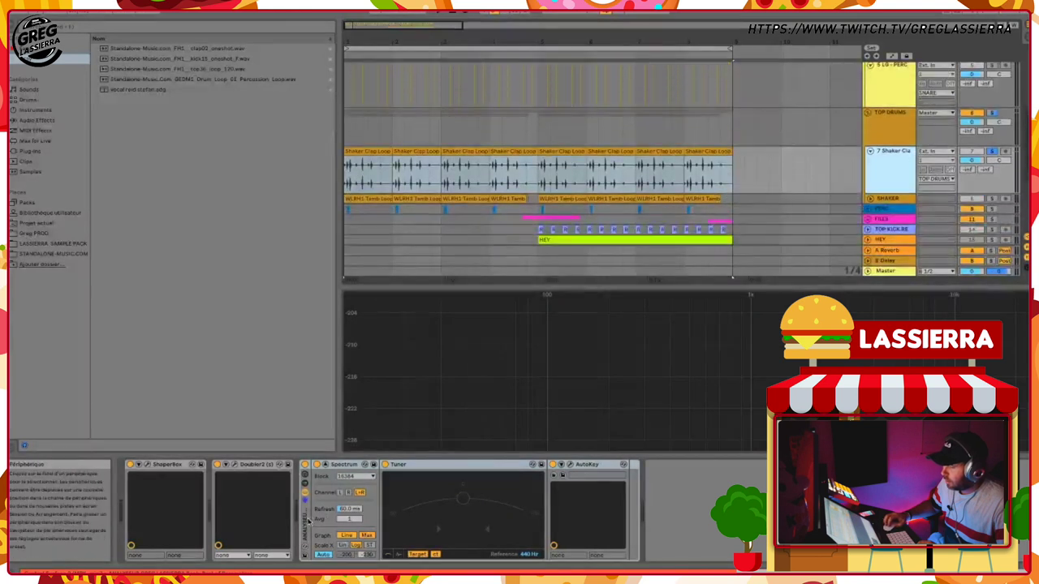
pyautogui.moveTo(307, 522); pyautogui.dragTo(891, 215)
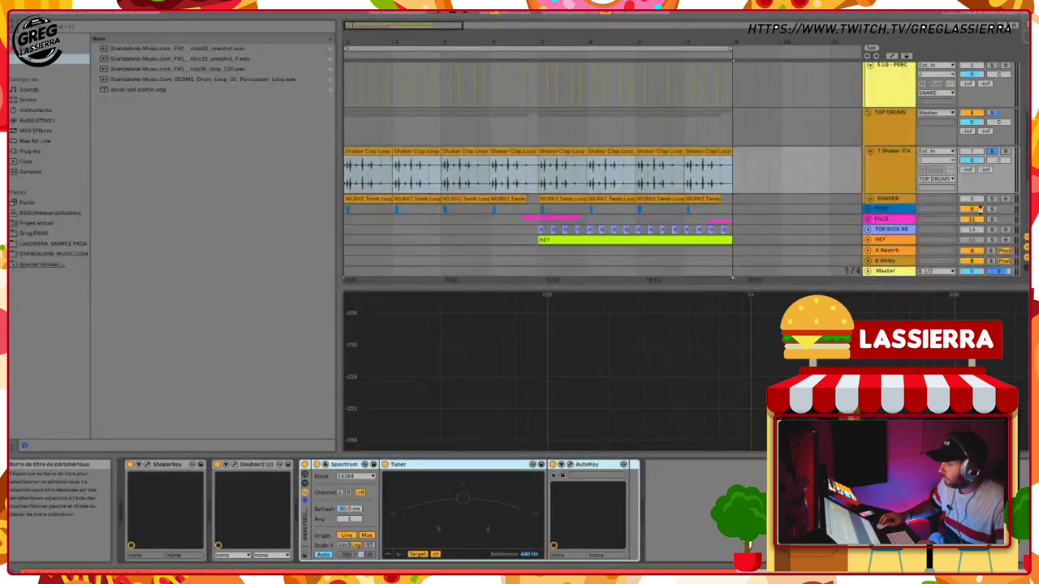
# Solo and play the PERC group, check its frequencies in Spectrum and detected key in AutoKey, and close the plugin window
pyautogui.moveTo(976, 209); pyautogui.dragTo(977, 210)
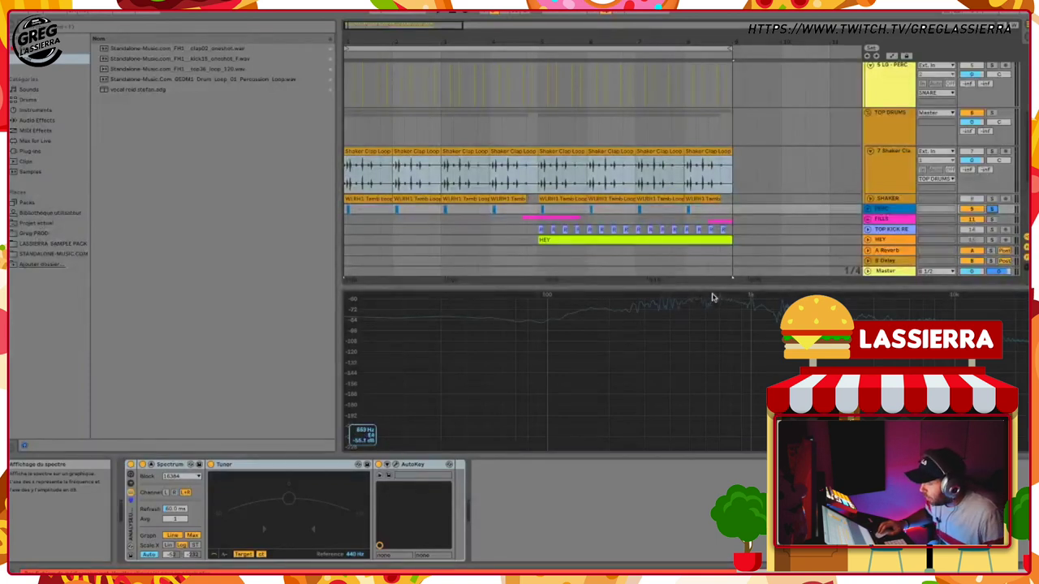
pyautogui.click(397, 465)
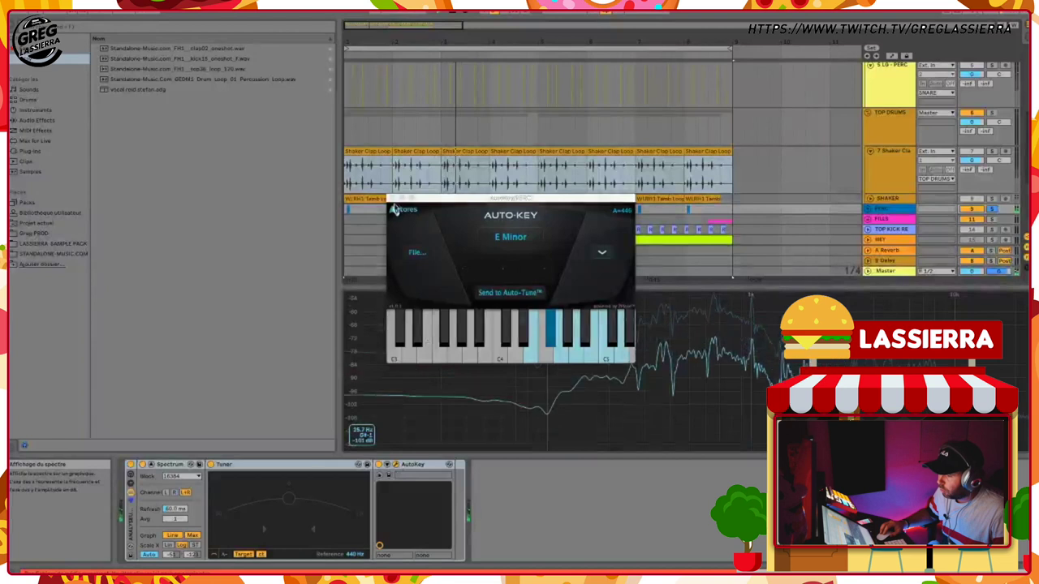
pyautogui.click(397, 465)
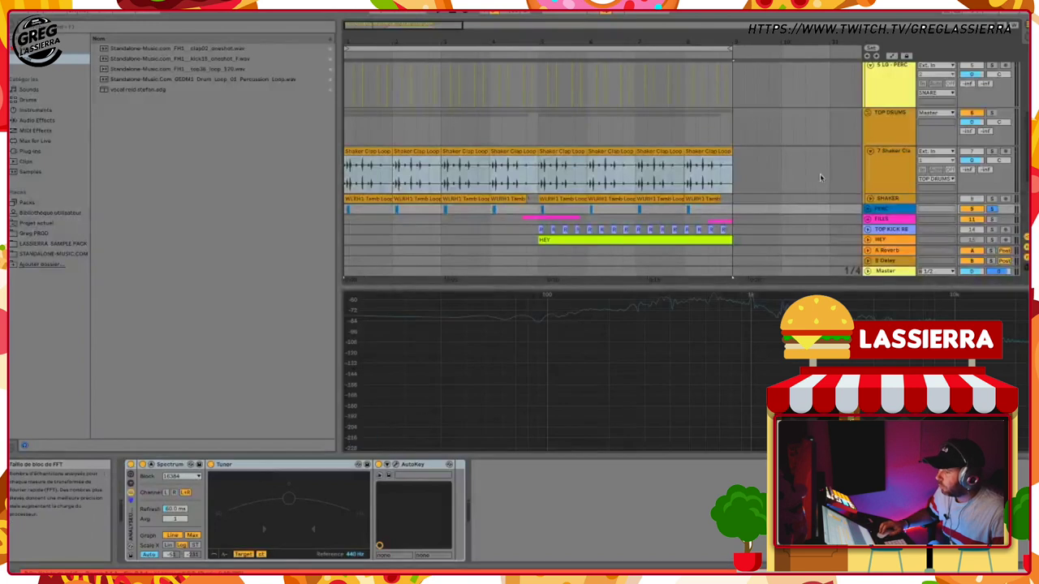
# Play the soloed PERC group briefly, select its clips across all eight bars and switch from the device view to the clip view
pyautogui.press('space')
pyautogui.press('space')
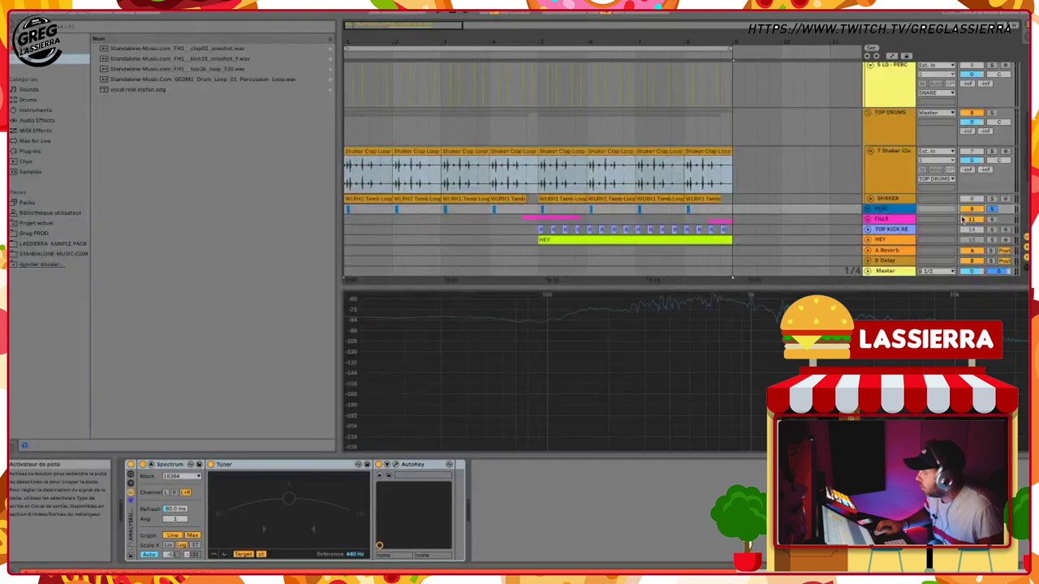
pyautogui.click(729, 211)
pyautogui.moveTo(730, 212); pyautogui.dragTo(331, 209)
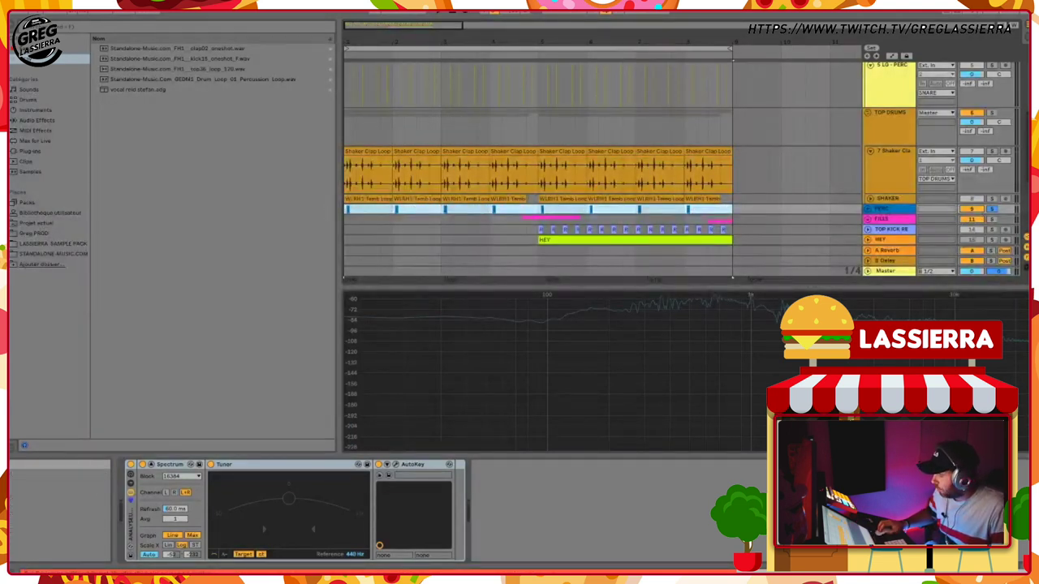
pyautogui.click(843, 571)
pyautogui.hotkey('shift', 'Tab')
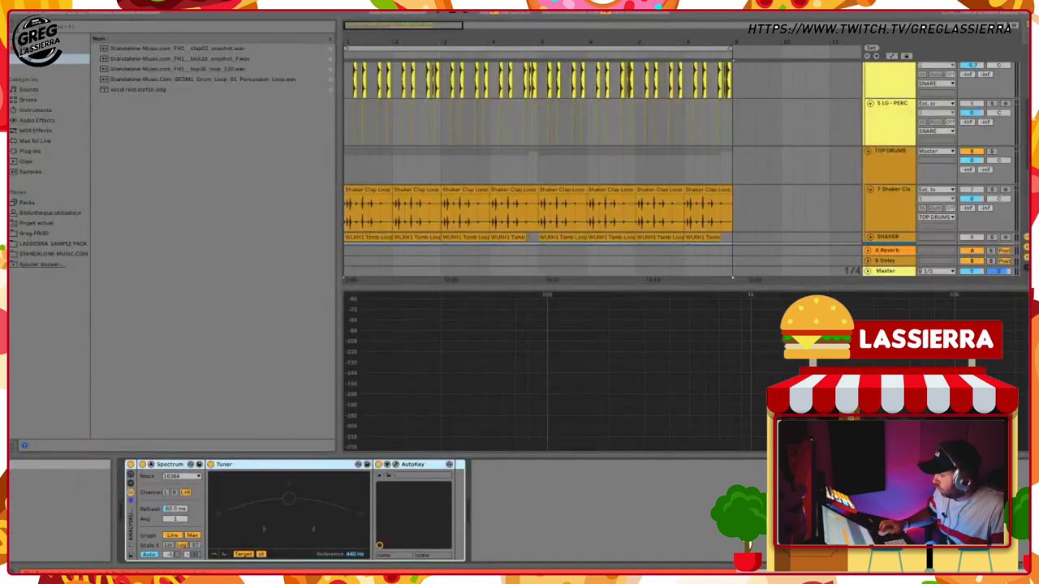
pyautogui.hotkey('shift', 'Tab')
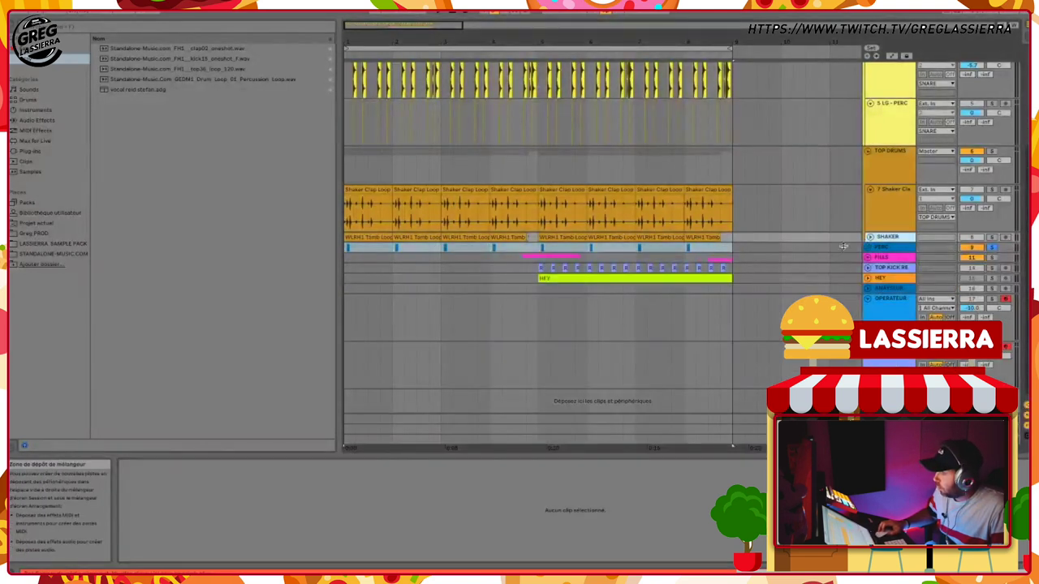
# Unfold the PERC group, select all the bongo clips on its track and turn on Warp for them
pyautogui.click(867, 247)
pyautogui.scroll(-1, 795, 254)
pyautogui.click(735, 262)
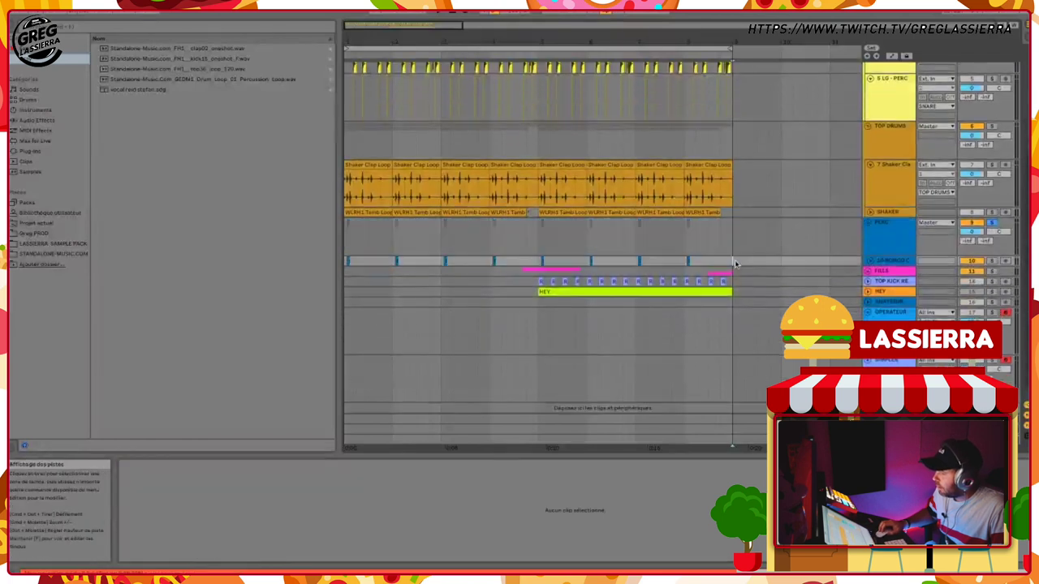
pyautogui.moveTo(770, 263); pyautogui.dragTo(284, 253)
pyautogui.click(729, 266)
pyautogui.moveTo(729, 263); pyautogui.dragTo(334, 262)
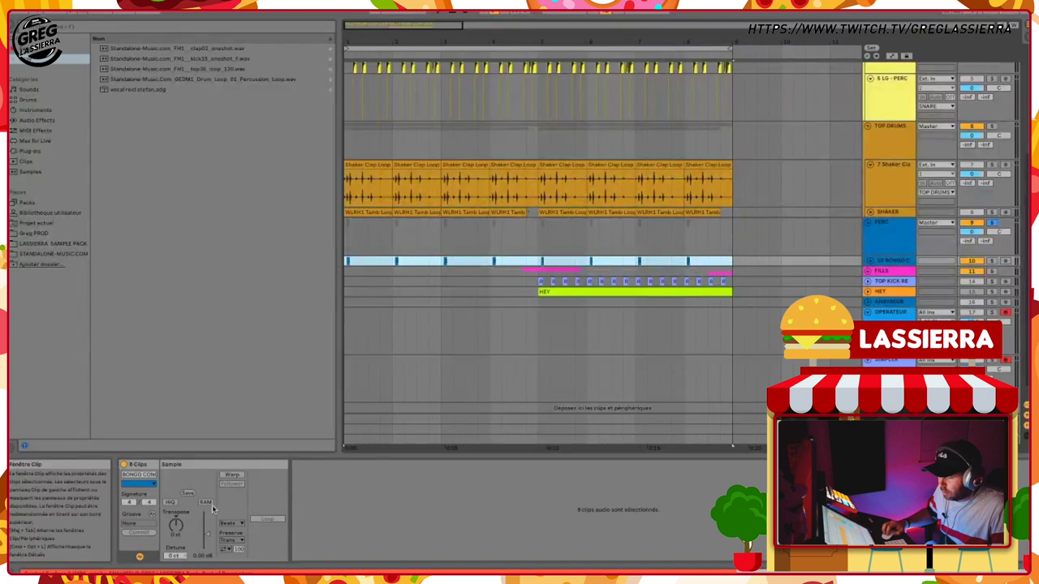
pyautogui.click(232, 476)
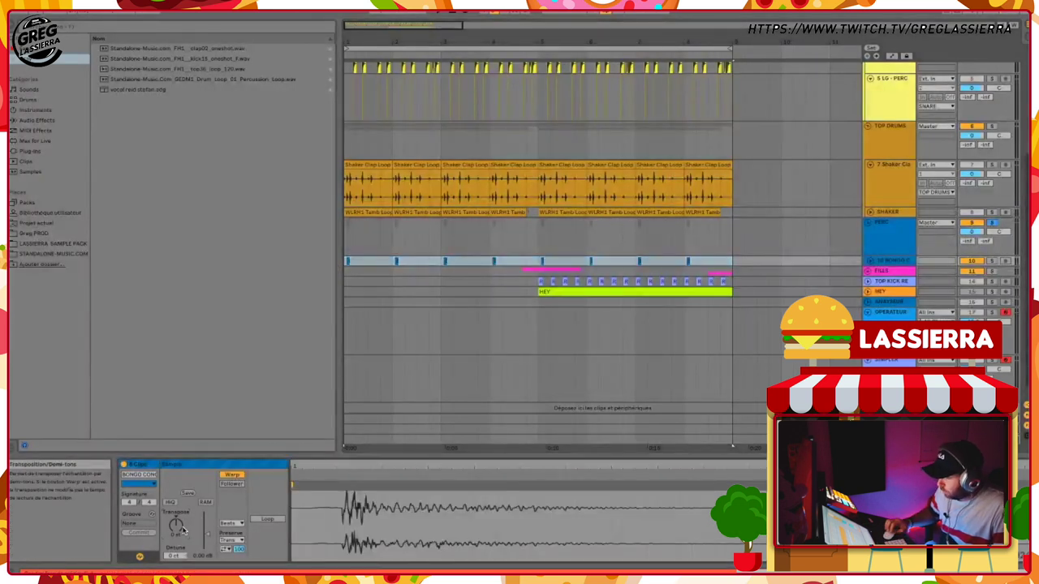
# Transpose the selected bongo clips by 1 st, unsolo the PERC group and play the full drum mix
pyautogui.press('space')
pyautogui.press('space')
pyautogui.click(992, 223)
pyautogui.press('space')
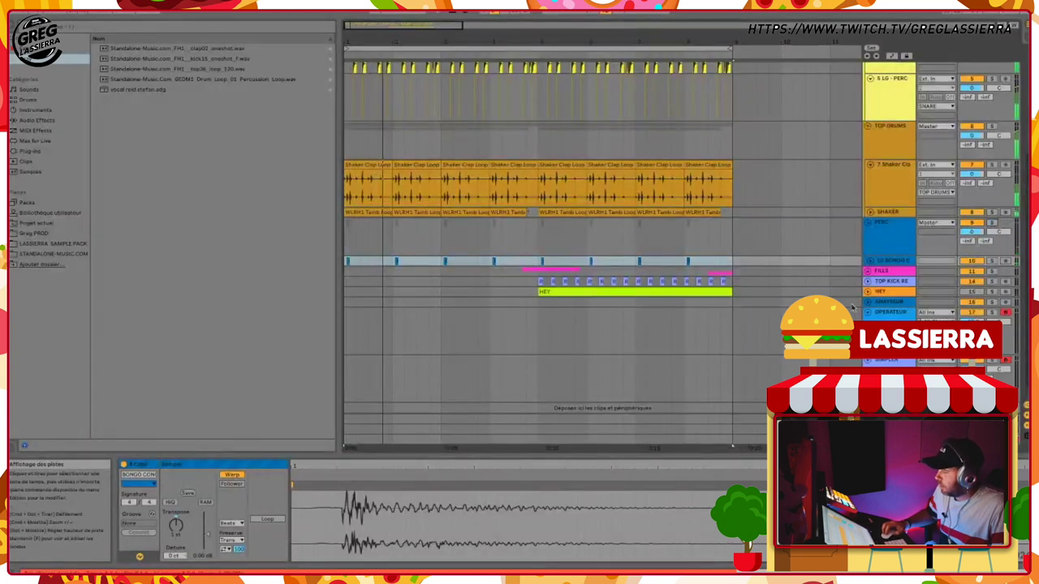
# Fold the PERC and SNARE groups and the KICK track to make room in the arrangement
pyautogui.click(879, 243)
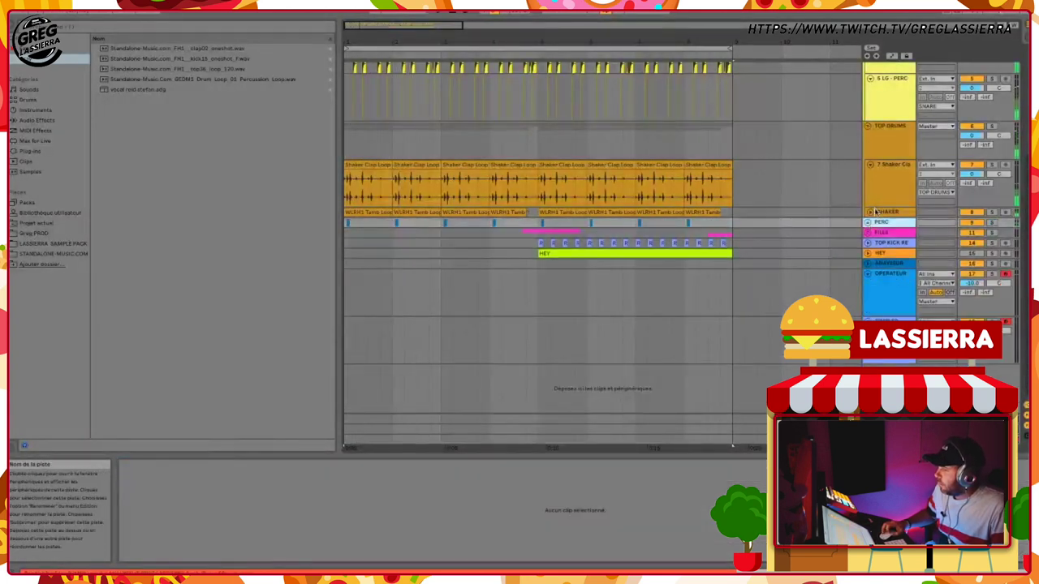
pyautogui.scroll(5, 876, 215)
pyautogui.scroll(2, 874, 213)
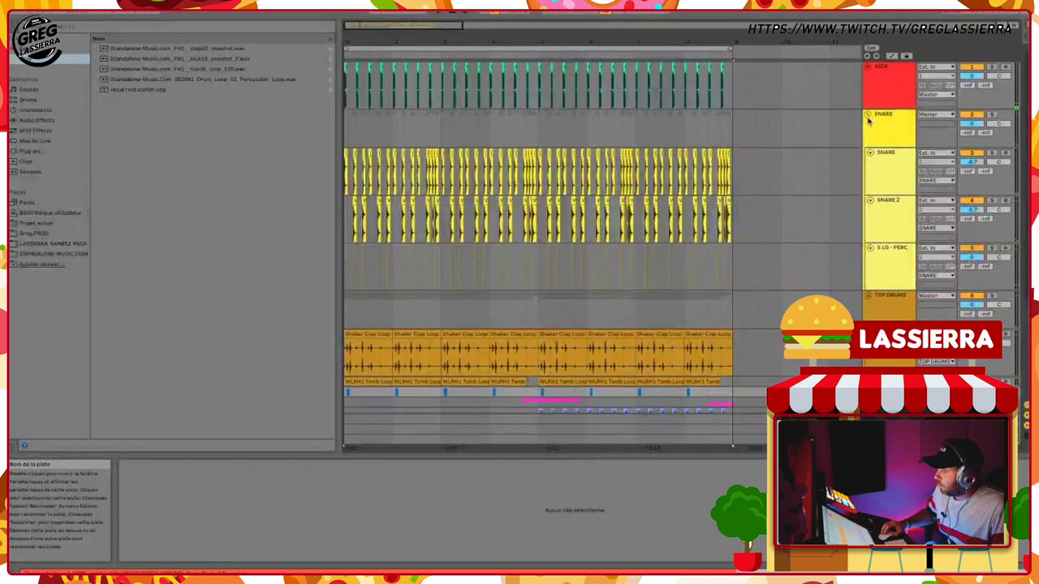
pyautogui.click(867, 116)
pyautogui.click(867, 70)
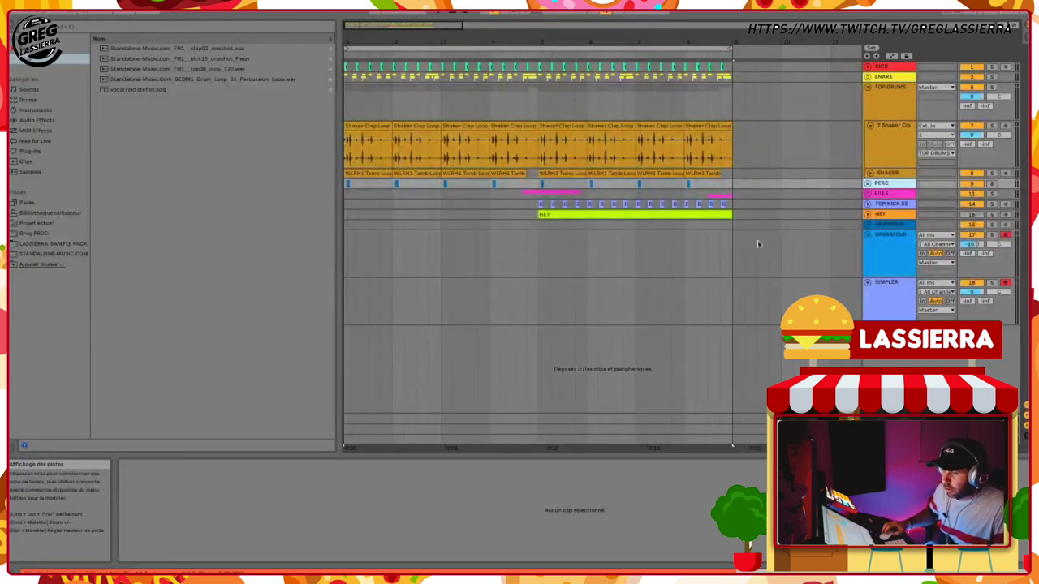
# Load the GREG 808 TUTO.adg rack from the RACK folder of LASSIERRA SAMPLE PACK onto a new track and show its devices
pyautogui.click(73, 243)
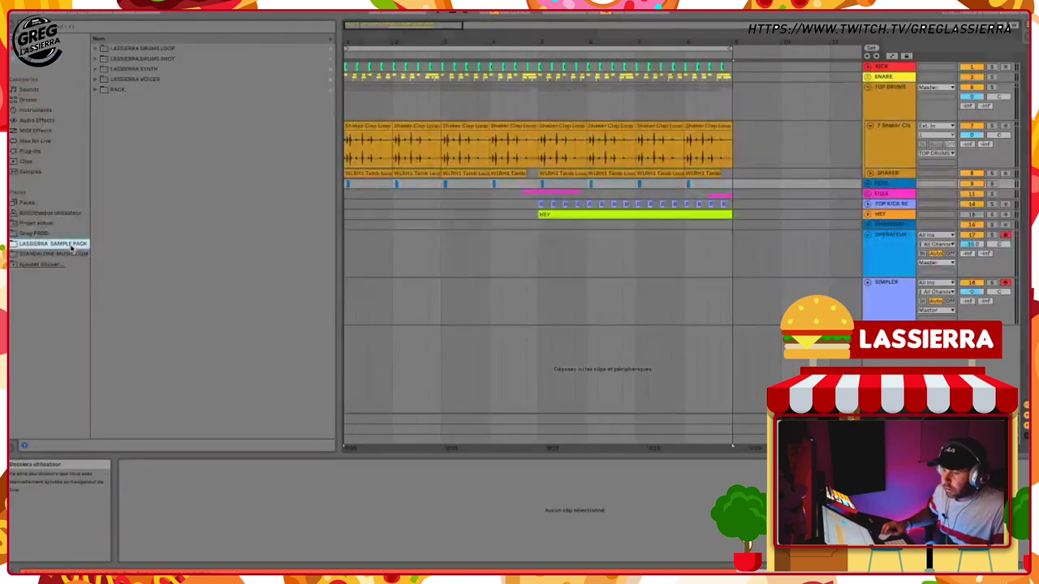
pyautogui.click(96, 91)
pyautogui.click(130, 100)
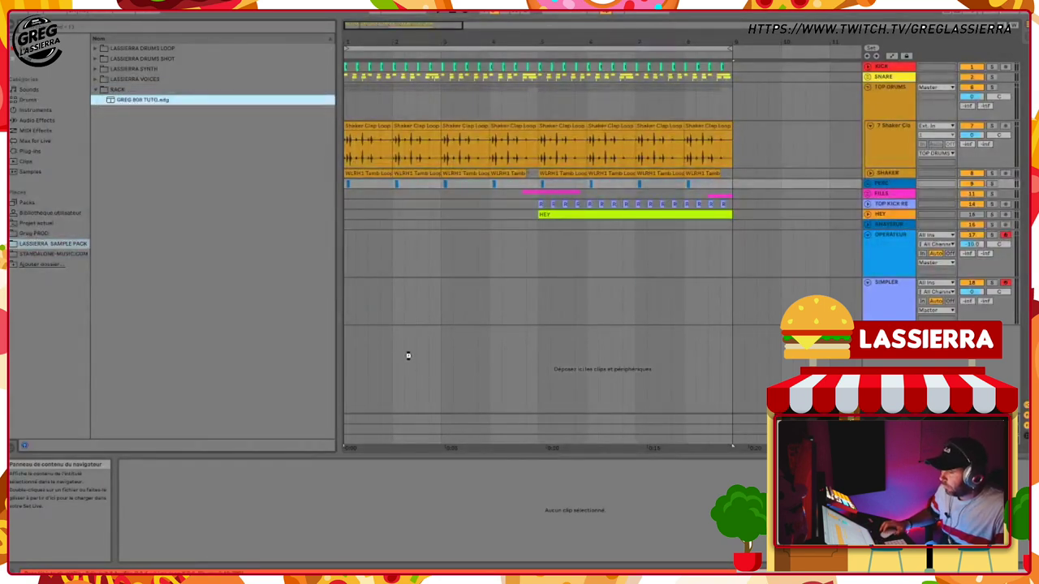
pyautogui.moveTo(408, 355); pyautogui.dragTo(408, 357)
pyautogui.doubleClick(133, 528)
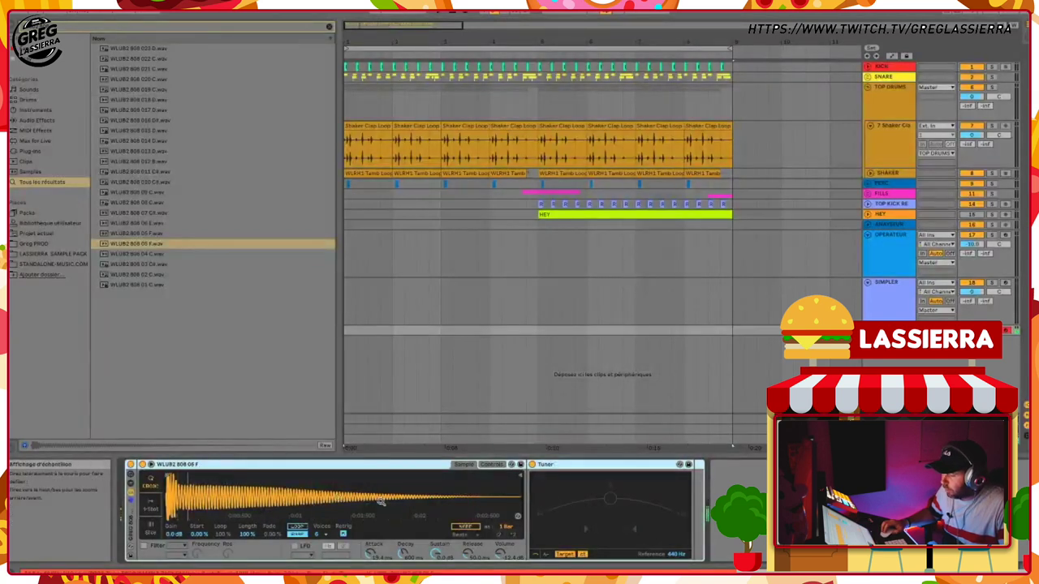
# Show the 808 Simpler's Controls page and set Detune to +14 ct to bring the bass into tune
pyautogui.click(490, 464)
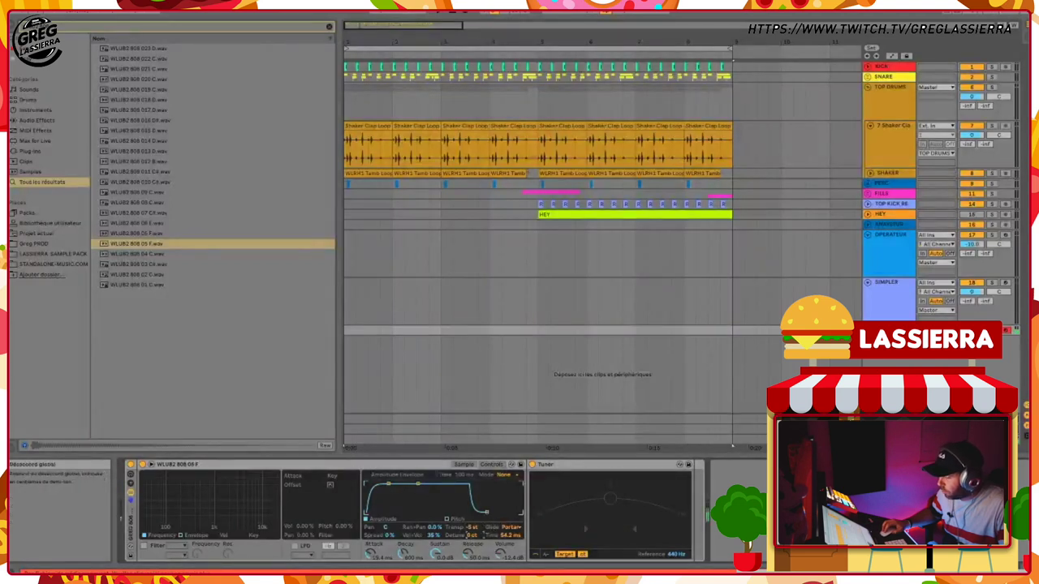
pyautogui.moveTo(477, 536); pyautogui.dragTo(477, 530)
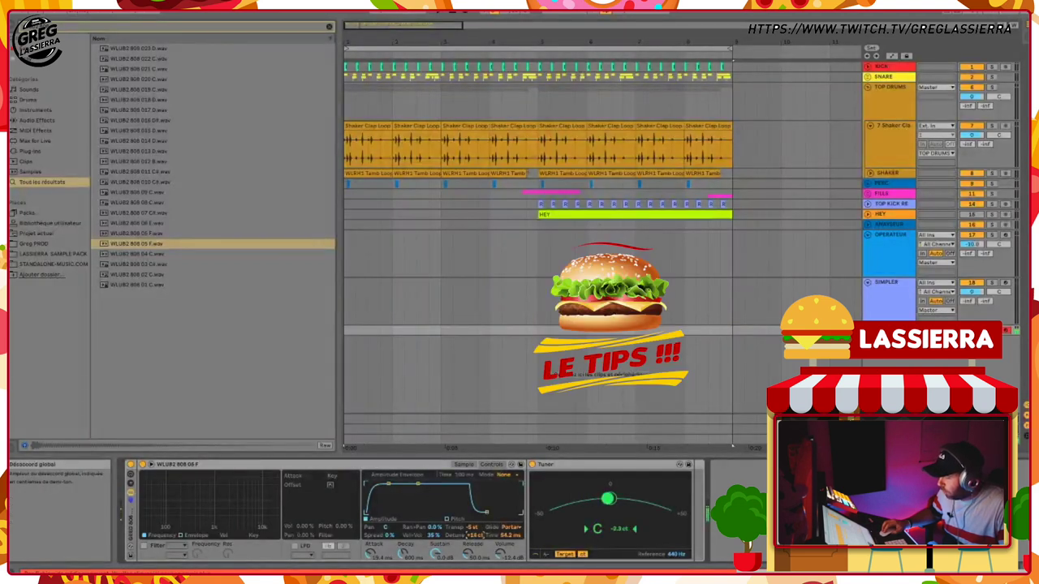